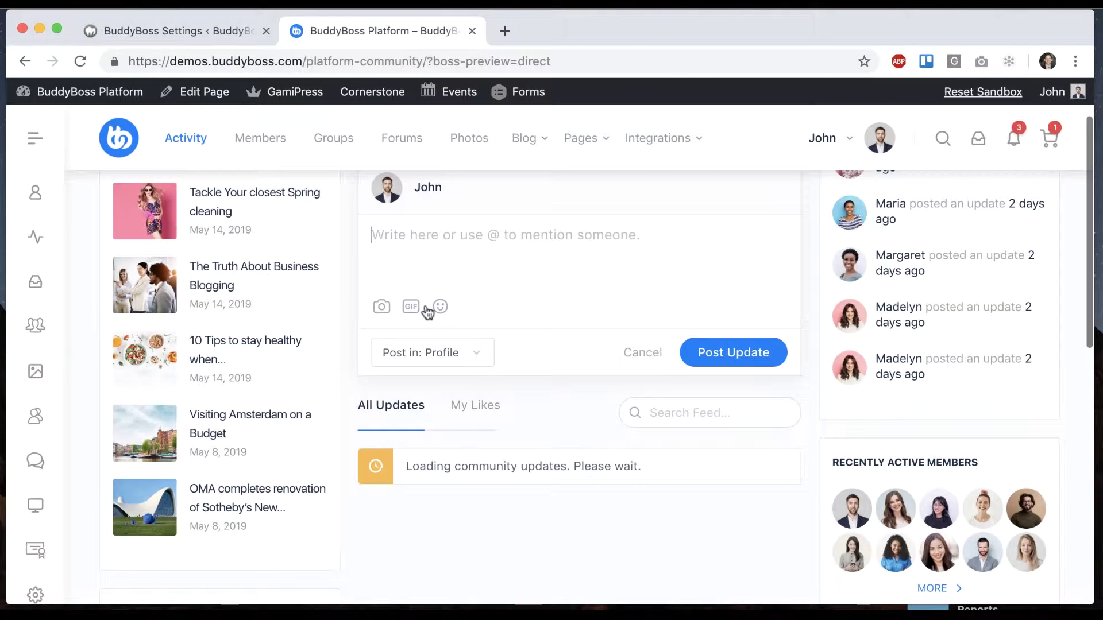
# Attach the 'I've got the receipt' GIF to a new demo-site post, then return to the Animated GIFs settings.
pyautogui.click(410, 306)
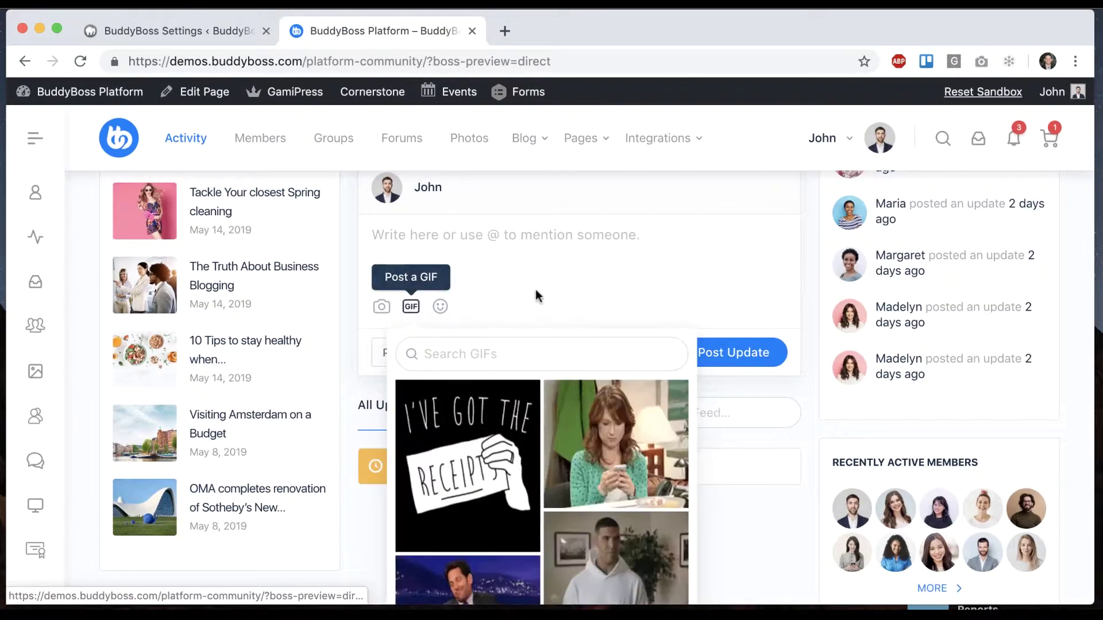
pyautogui.scroll(-2, 535, 292)
pyautogui.scroll(-2, 534, 288)
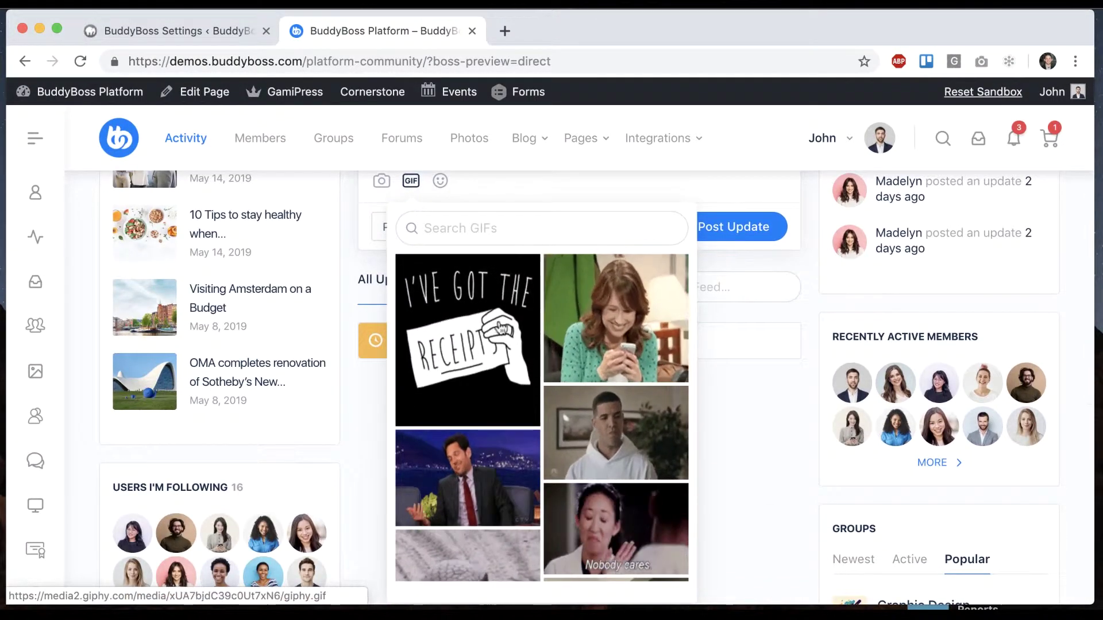
pyautogui.click(501, 328)
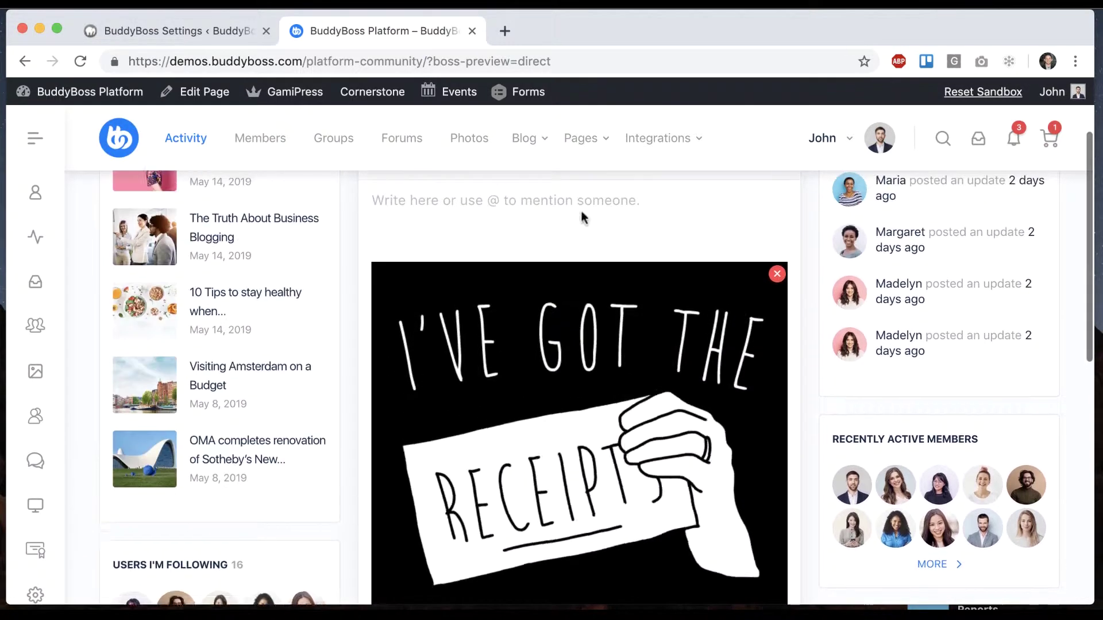
pyautogui.scroll(-2, 621, 264)
pyautogui.scroll(1, 683, 333)
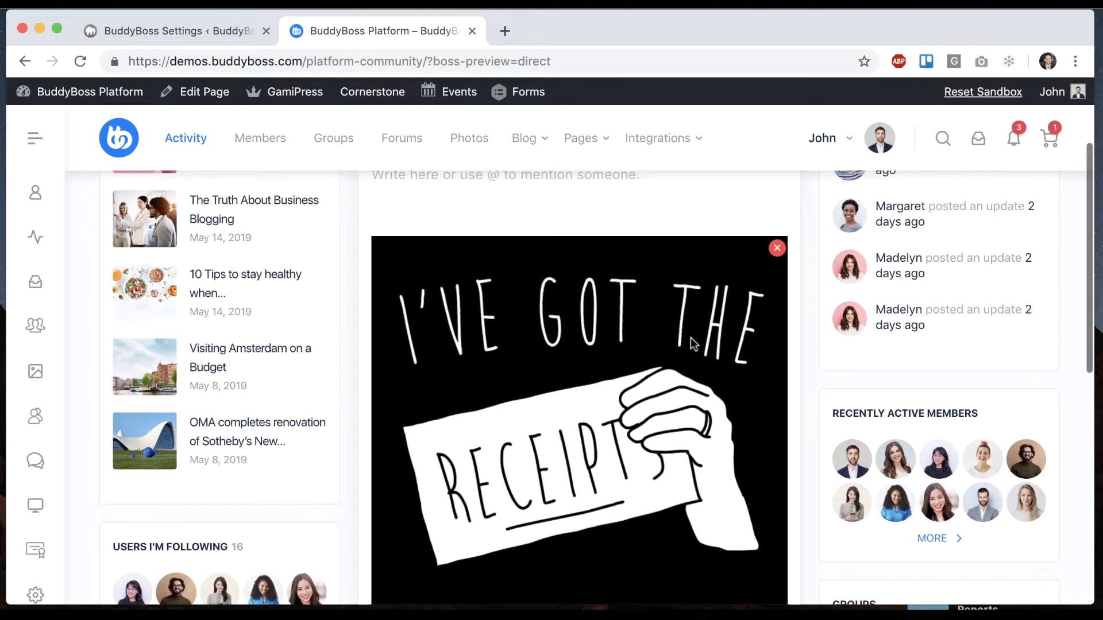
pyautogui.click(246, 30)
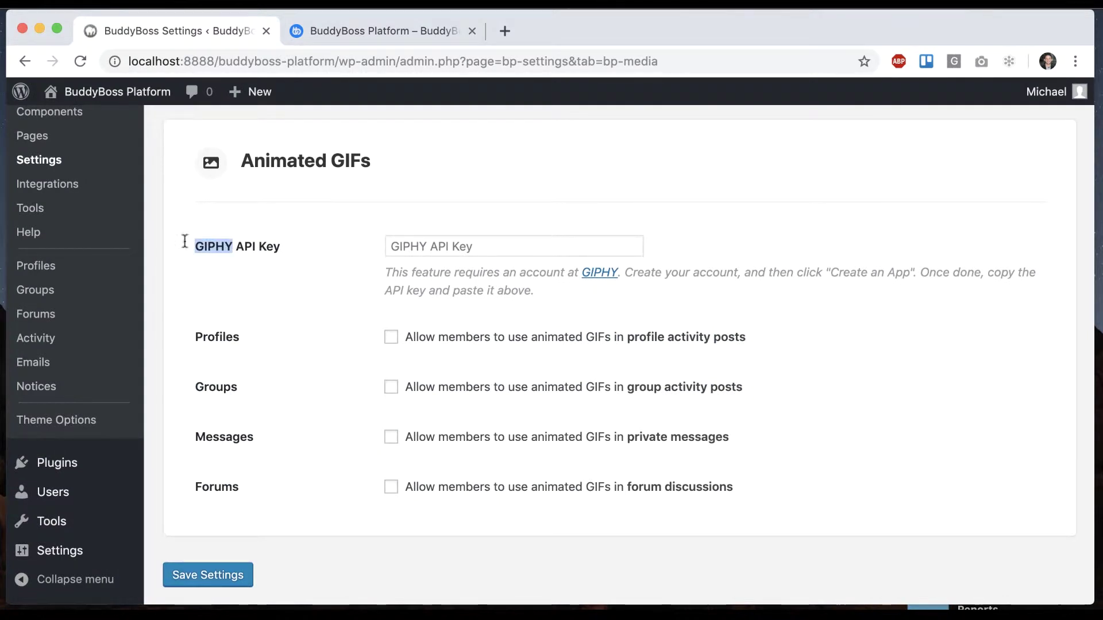
# Open the GIPHY Developers site in a new tab from the API Key link.
pyautogui.click(332, 274)
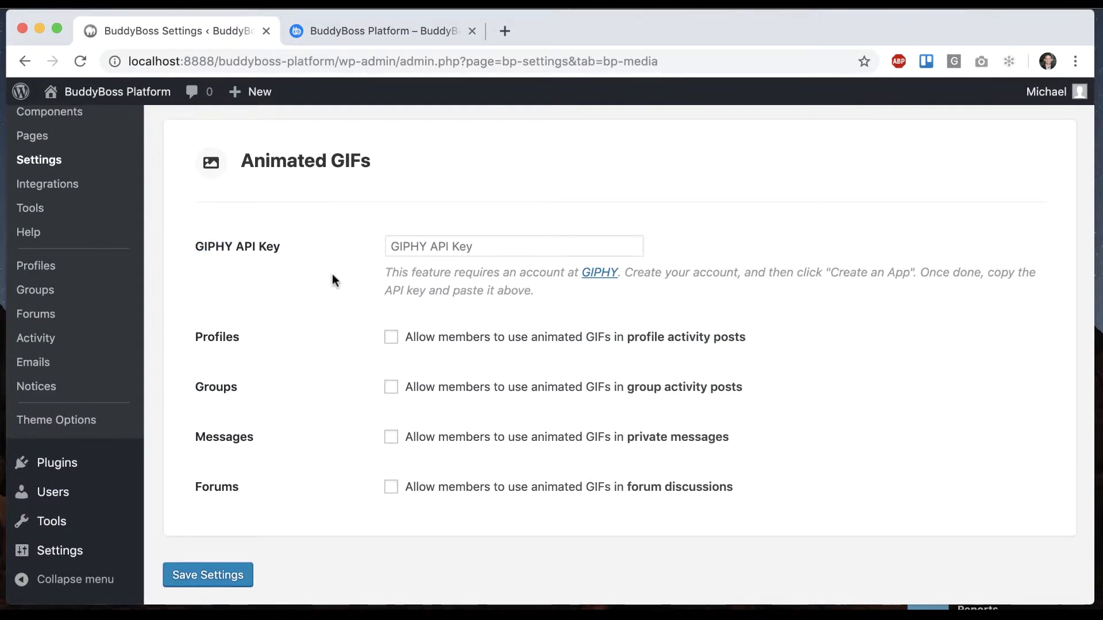
pyautogui.click(601, 274)
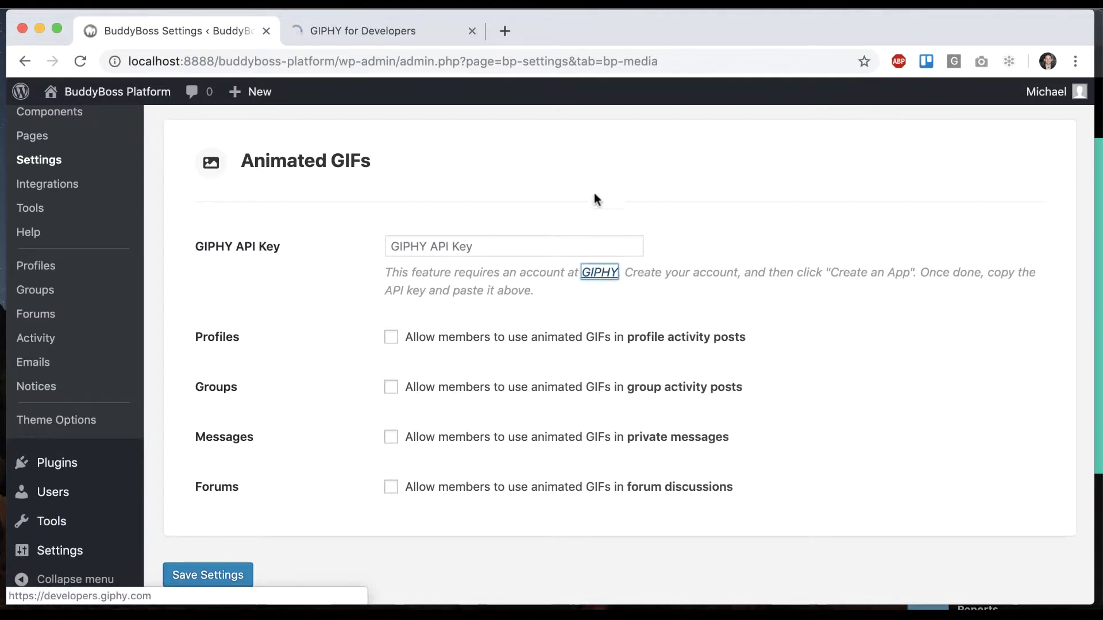
pyautogui.click(413, 33)
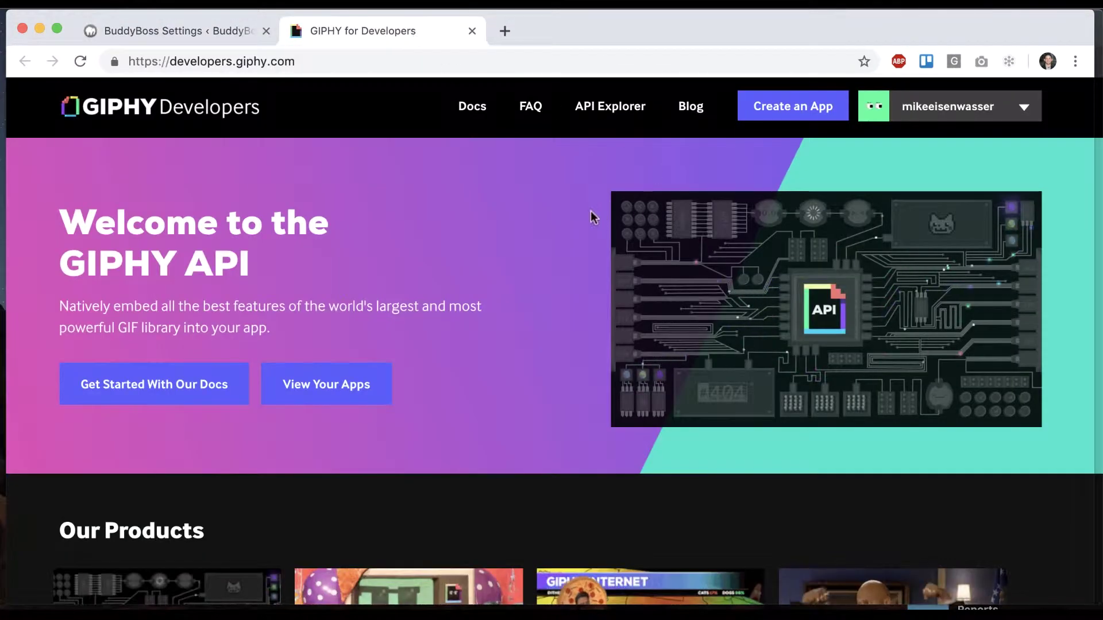
# Show the GIPHY sign-in page in a private window, then close that window.
pyautogui.hotkey('ctrl', 'shift', 'n')
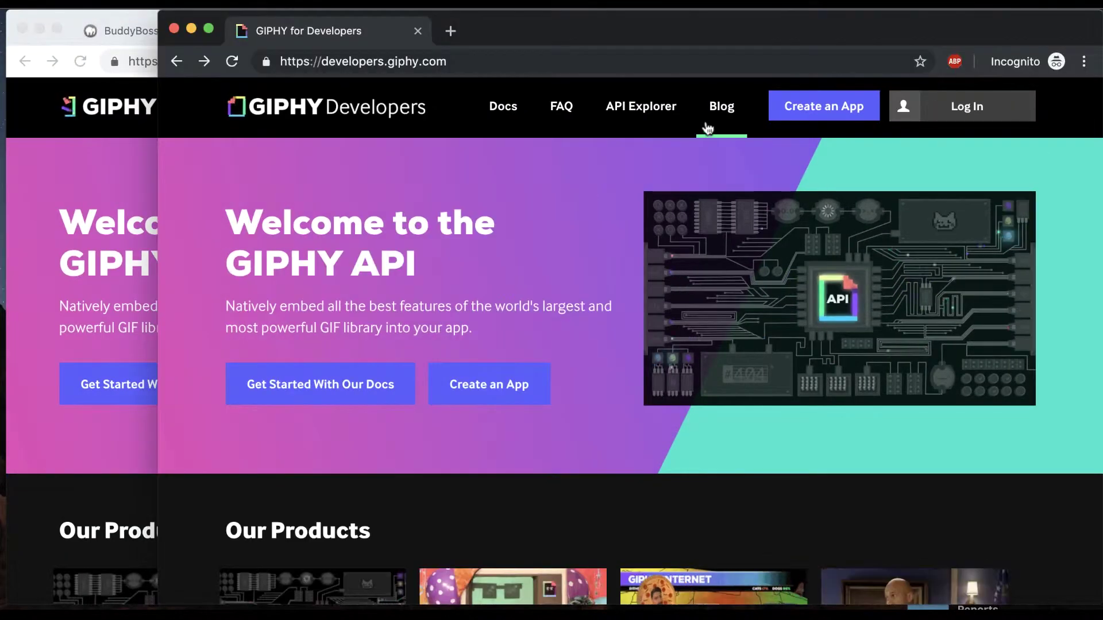
pyautogui.click(815, 108)
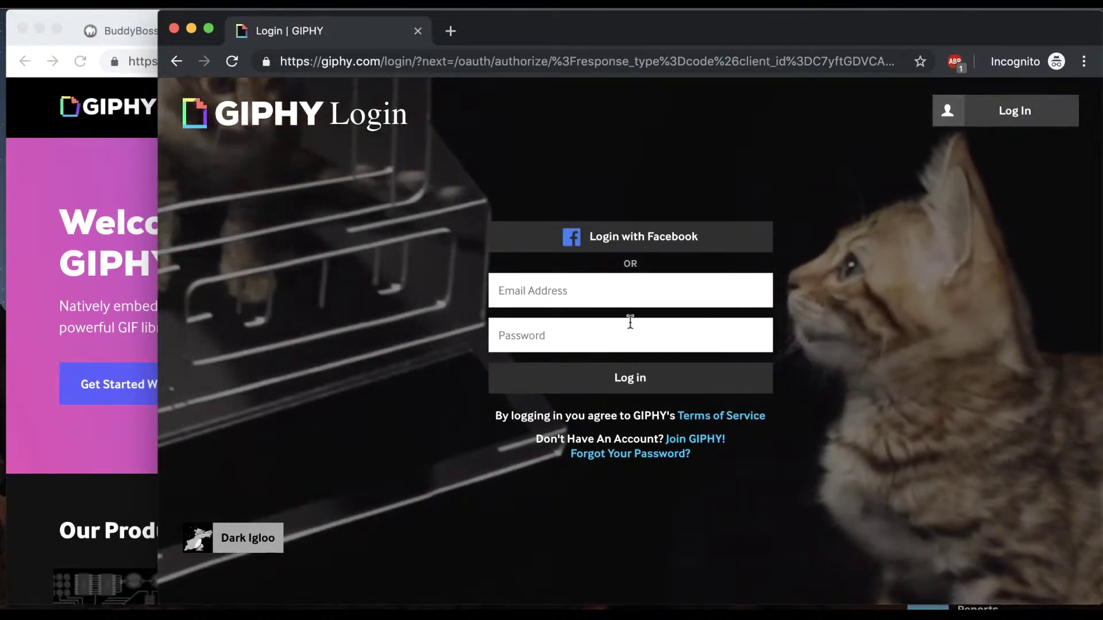
pyautogui.press('super+w')
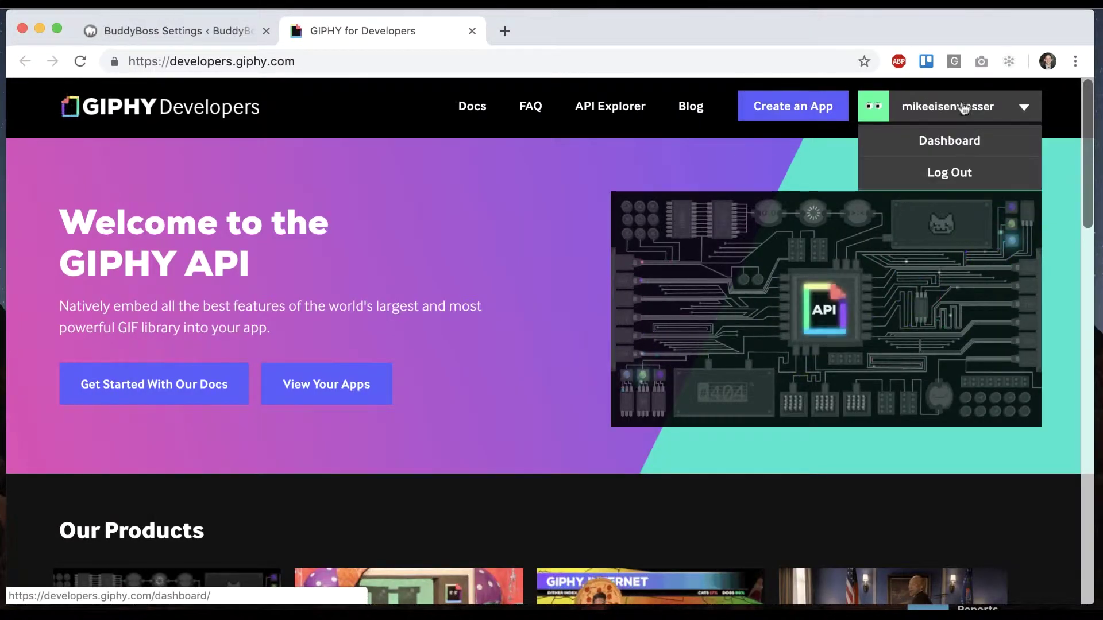
# Create a GIPHY app named 'Test Site', described as for use with BuddyBoss Platform.
pyautogui.click(782, 113)
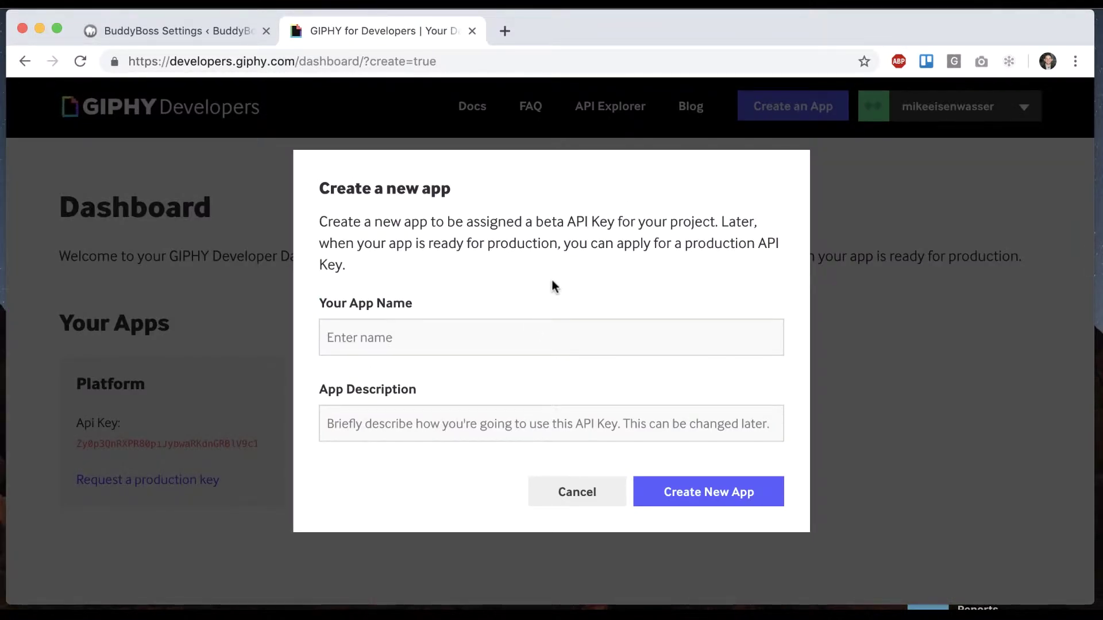
pyautogui.click(504, 330)
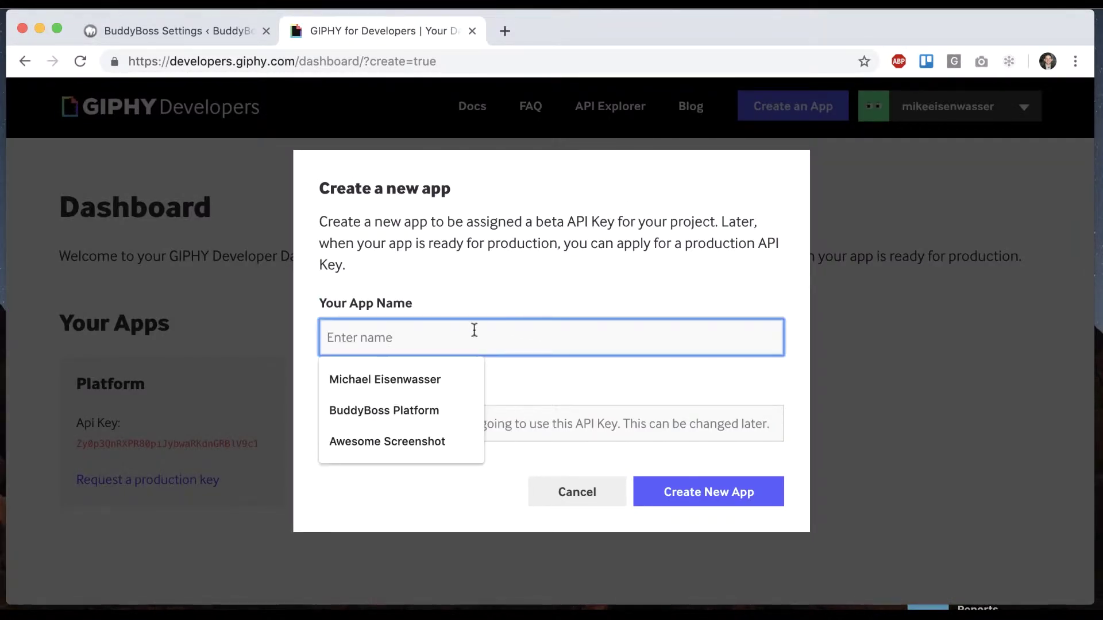
pyautogui.click(543, 374)
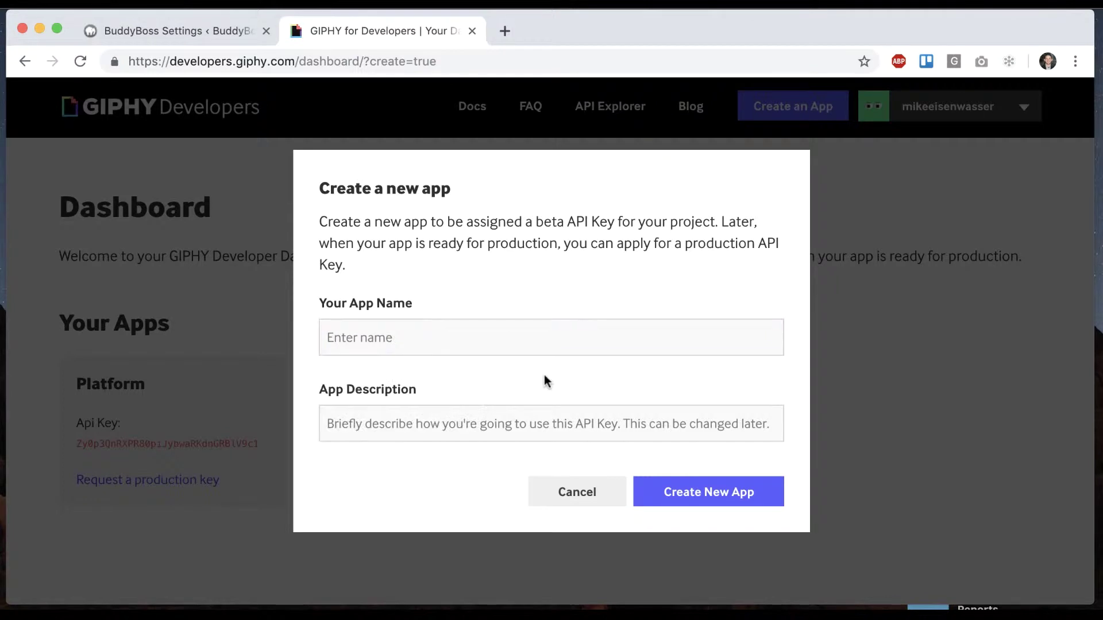
pyautogui.click(523, 346)
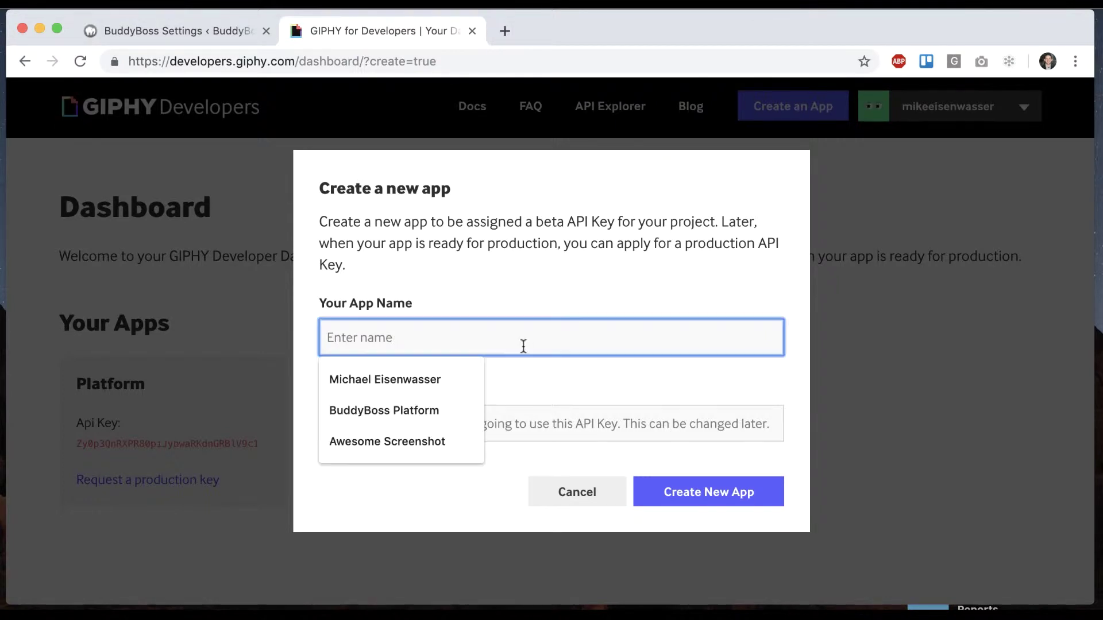
pyautogui.write('Test Site')
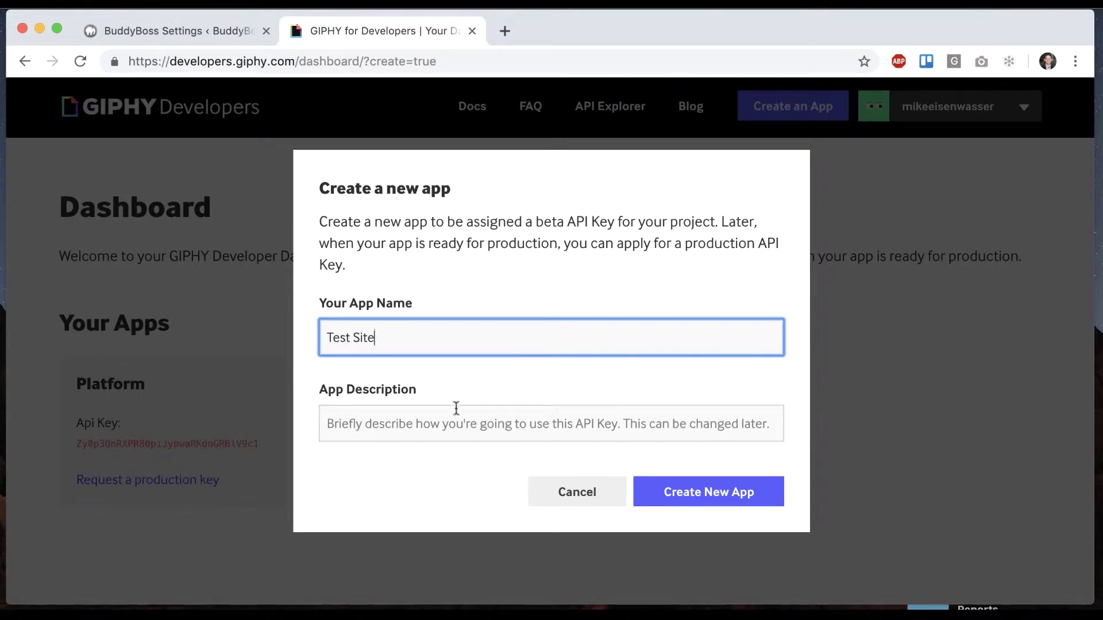
pyautogui.press('Tab')
pyautogui.click(492, 394)
pyautogui.click(475, 418)
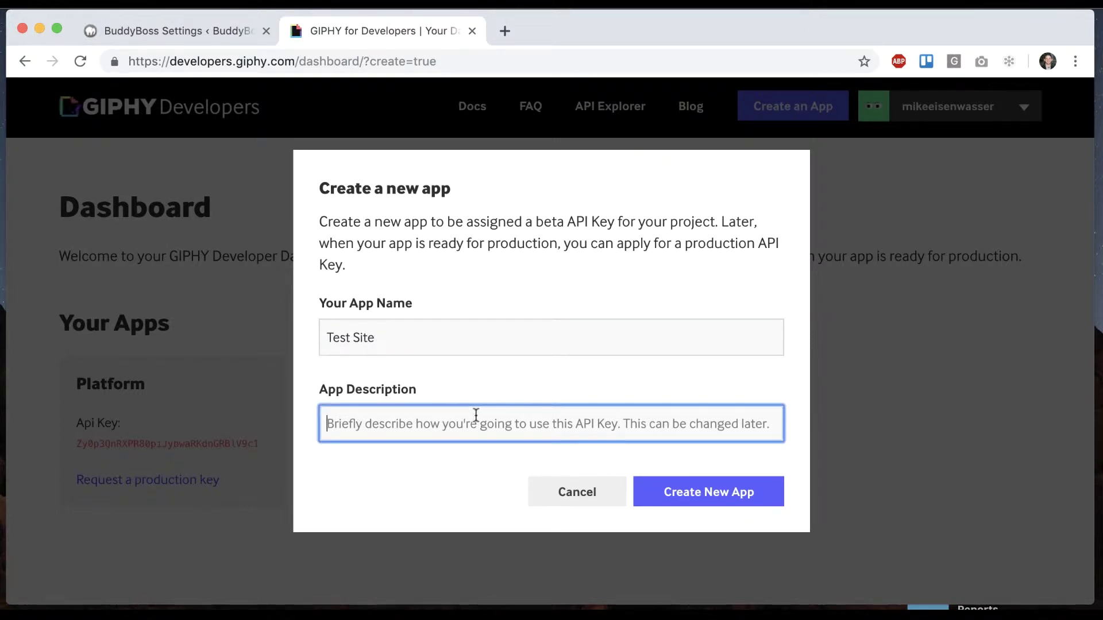
pyautogui.write('For use with BuddyBoss Platform')
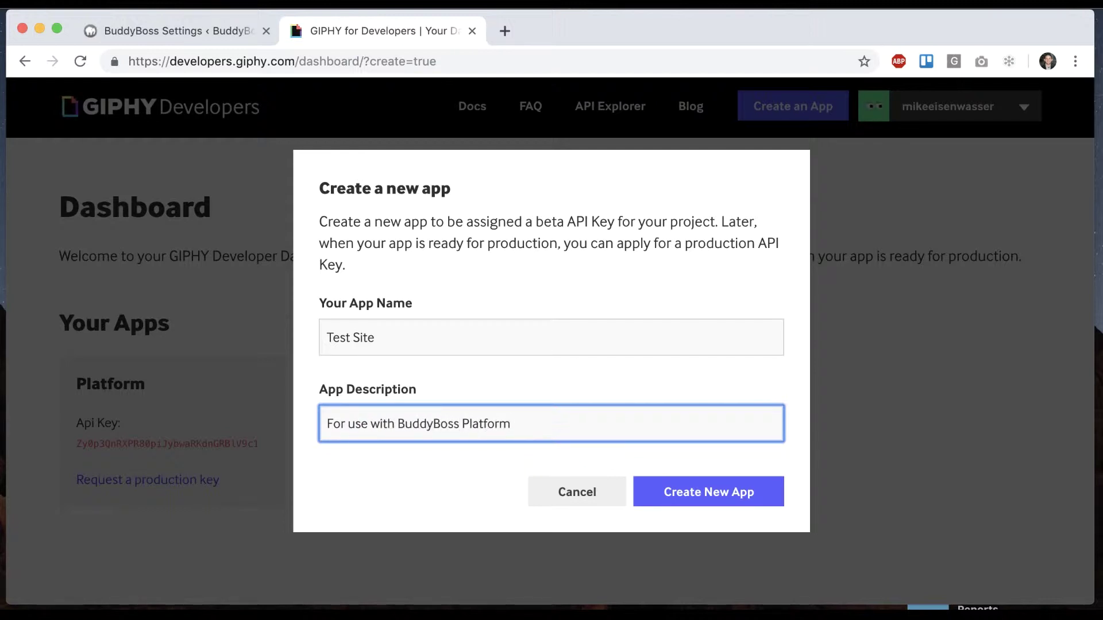
pyautogui.click(743, 491)
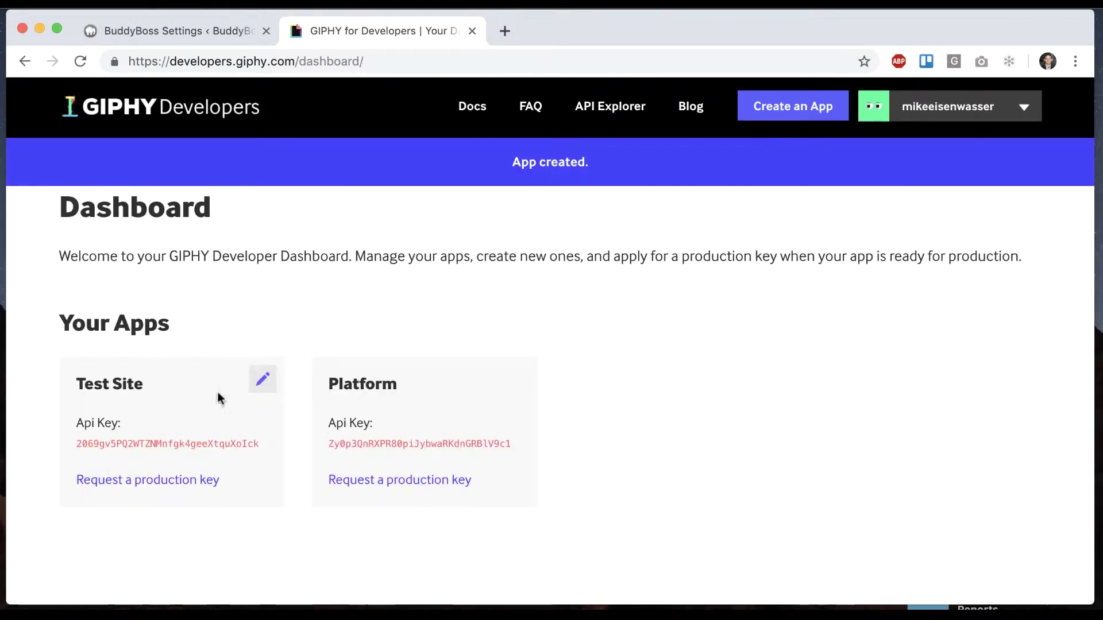
# Paste the Test Site API key into the GIPHY API Key field and save the Animated GIFs settings.
pyautogui.doubleClick(123, 443)
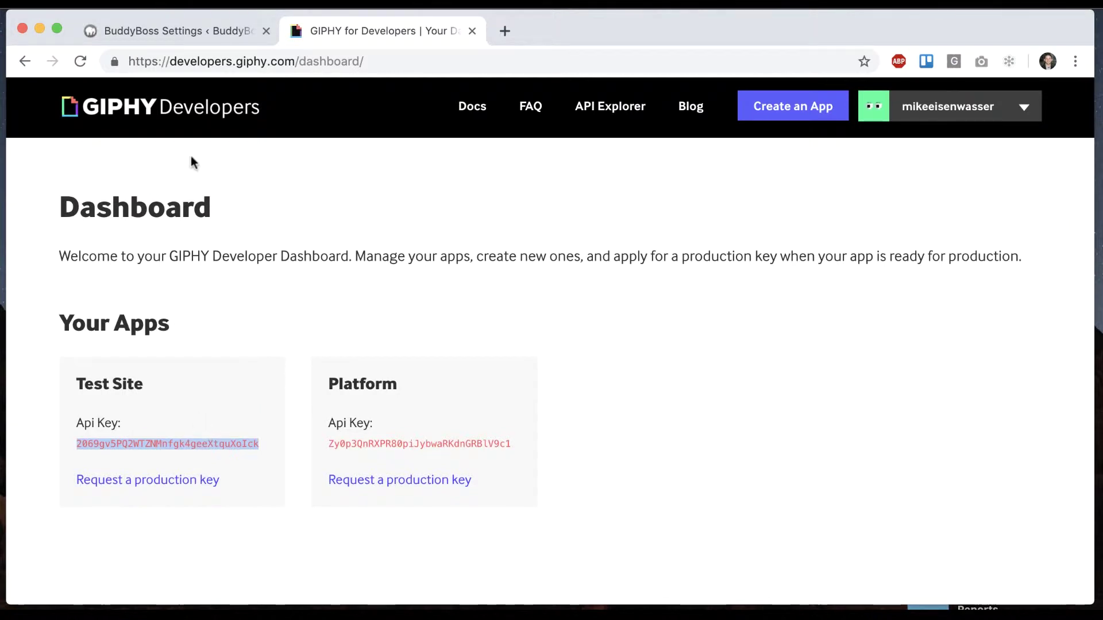
pyautogui.click(190, 29)
pyautogui.click(477, 247)
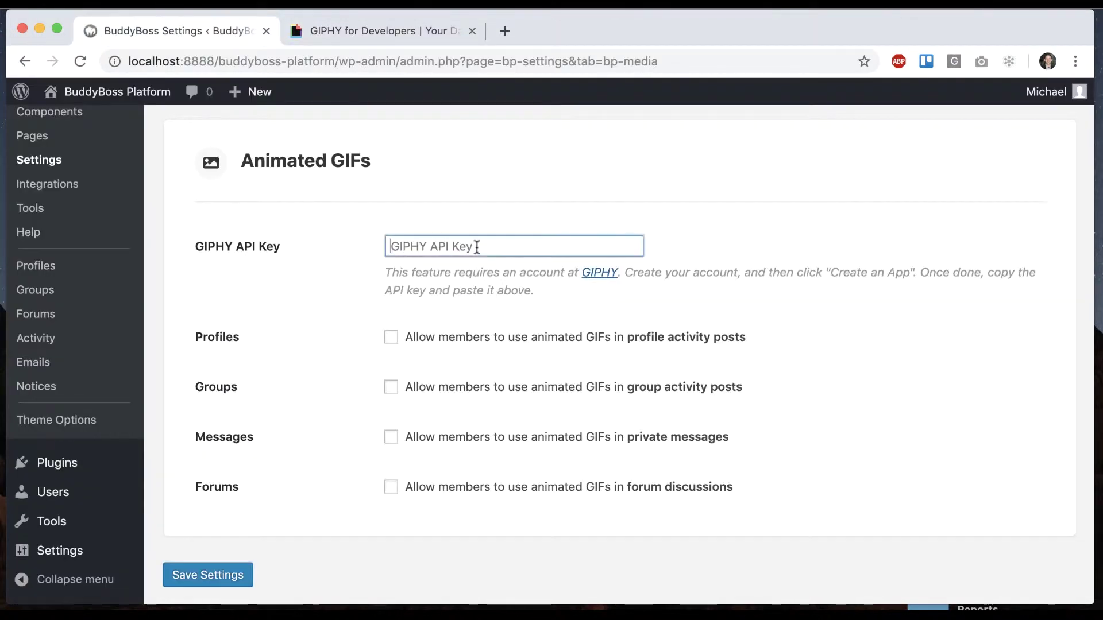
pyautogui.hotkey('ctrl', 'v')
pyautogui.click(218, 577)
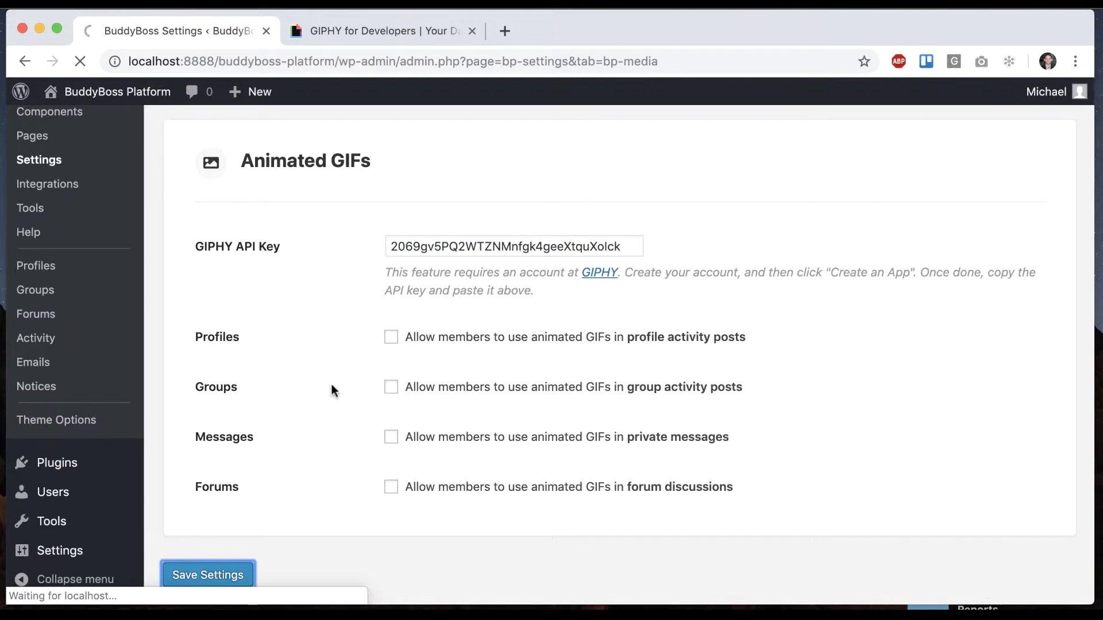
pyautogui.scroll(-10, 330, 357)
pyautogui.scroll(-3, 331, 360)
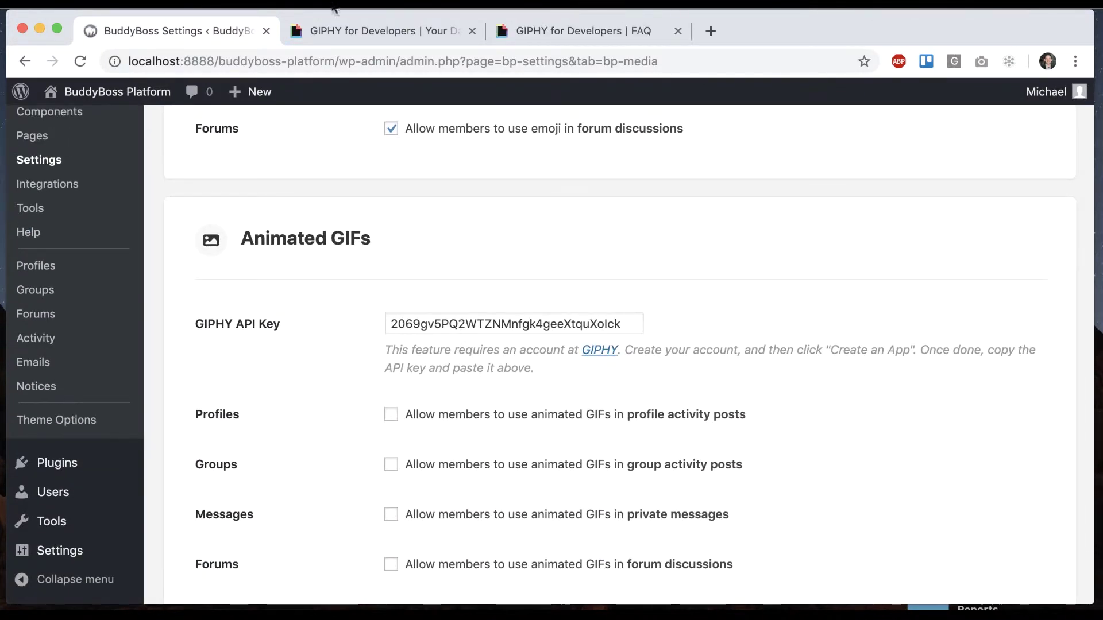
# Open the production key application for the Test Site app.
pyautogui.click(319, 31)
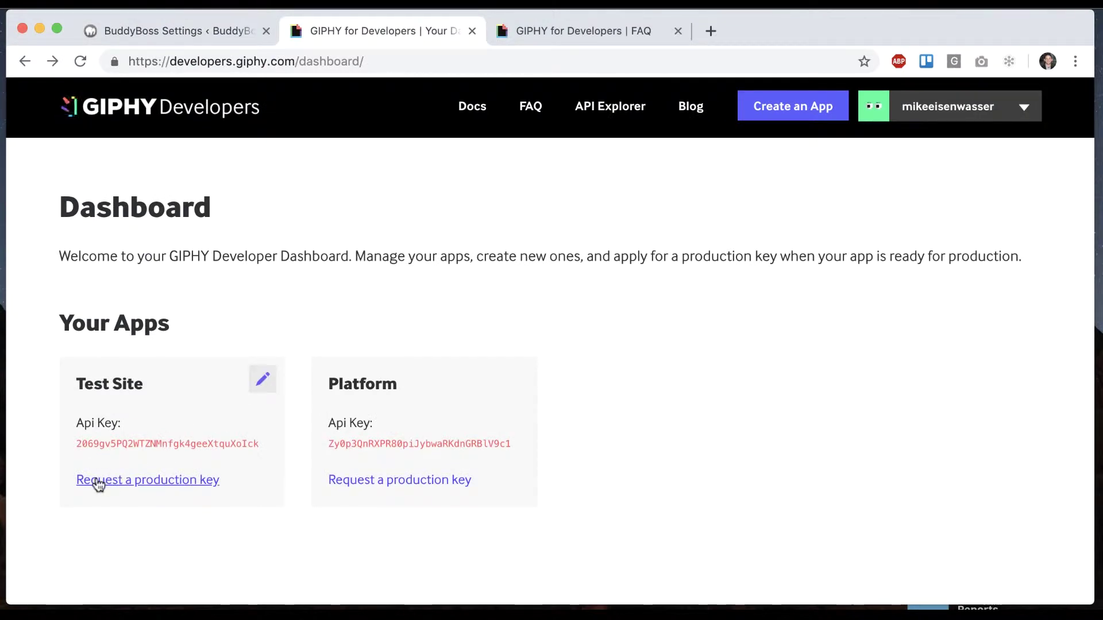
pyautogui.click(138, 481)
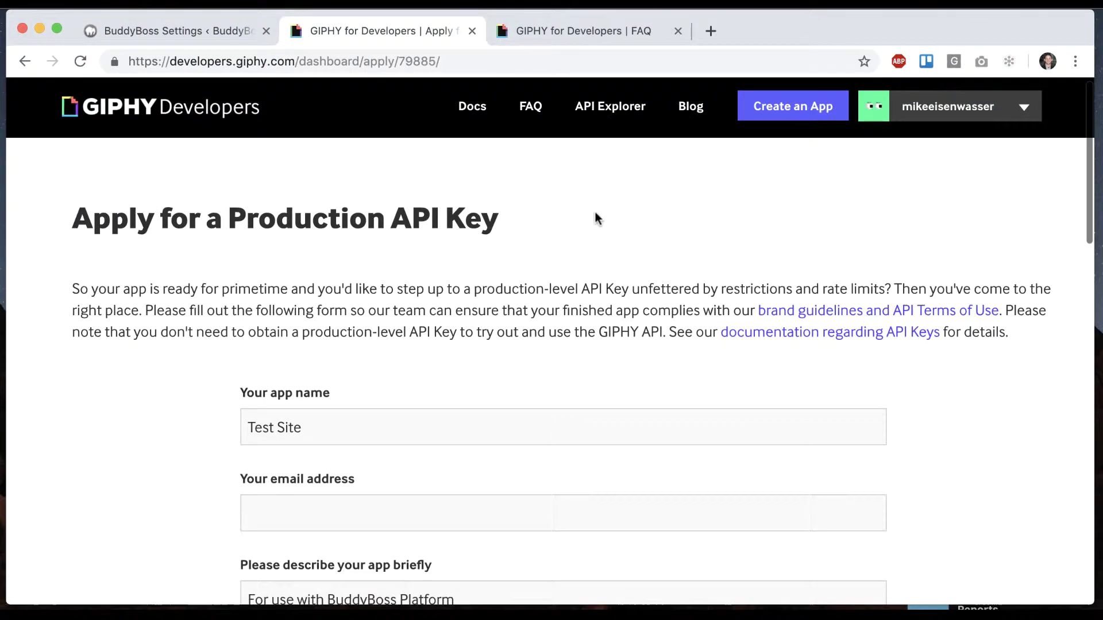
pyautogui.scroll(-3, 595, 213)
pyautogui.scroll(-2, 595, 214)
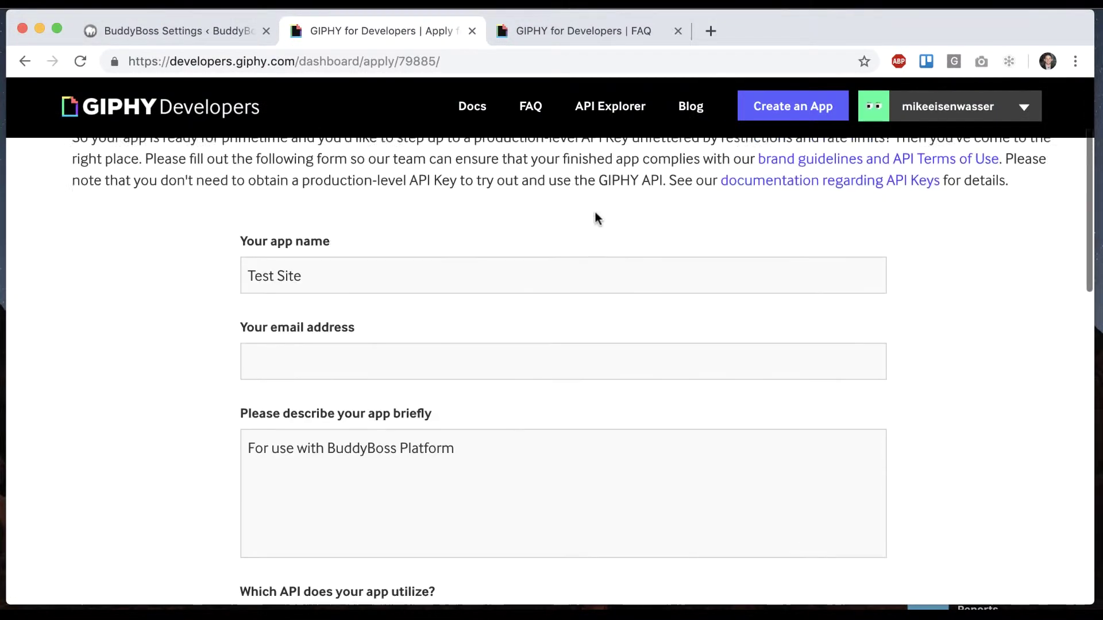
pyautogui.scroll(2, 595, 214)
# Review the FAQ rate limits: hourly and daily search limits and 10 uploads a day.
pyautogui.click(573, 37)
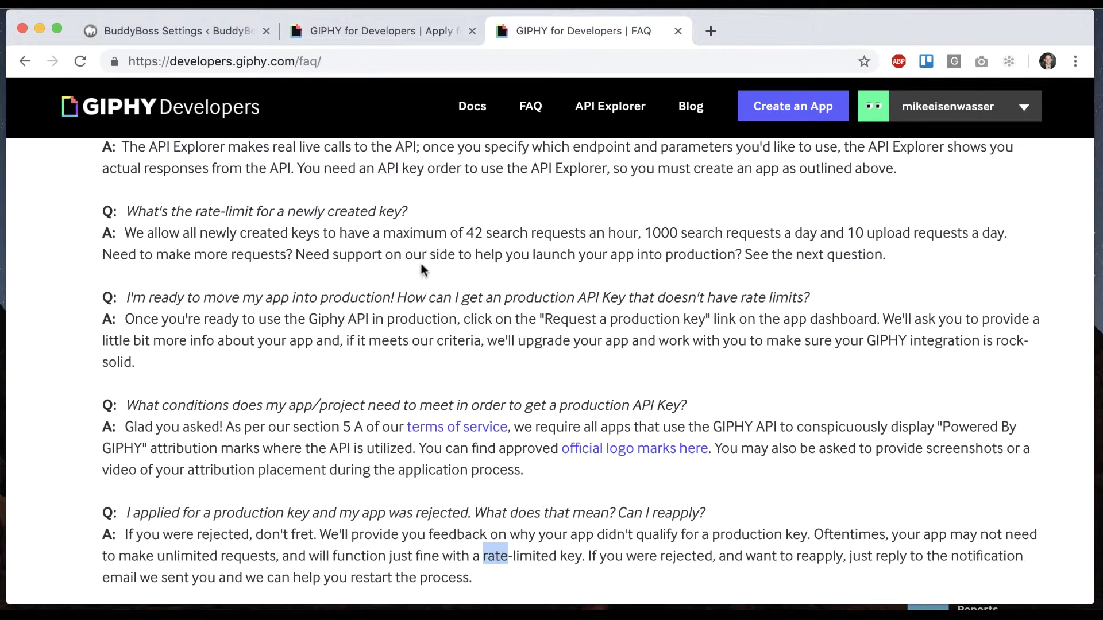
pyautogui.moveTo(130, 211); pyautogui.dragTo(308, 211)
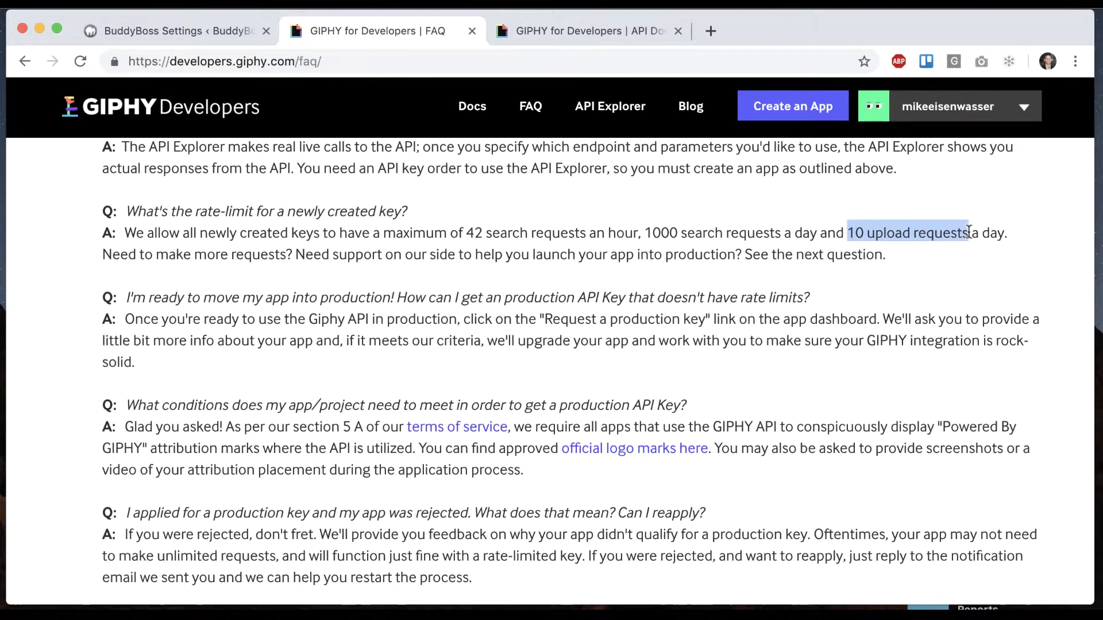
pyautogui.click(604, 44)
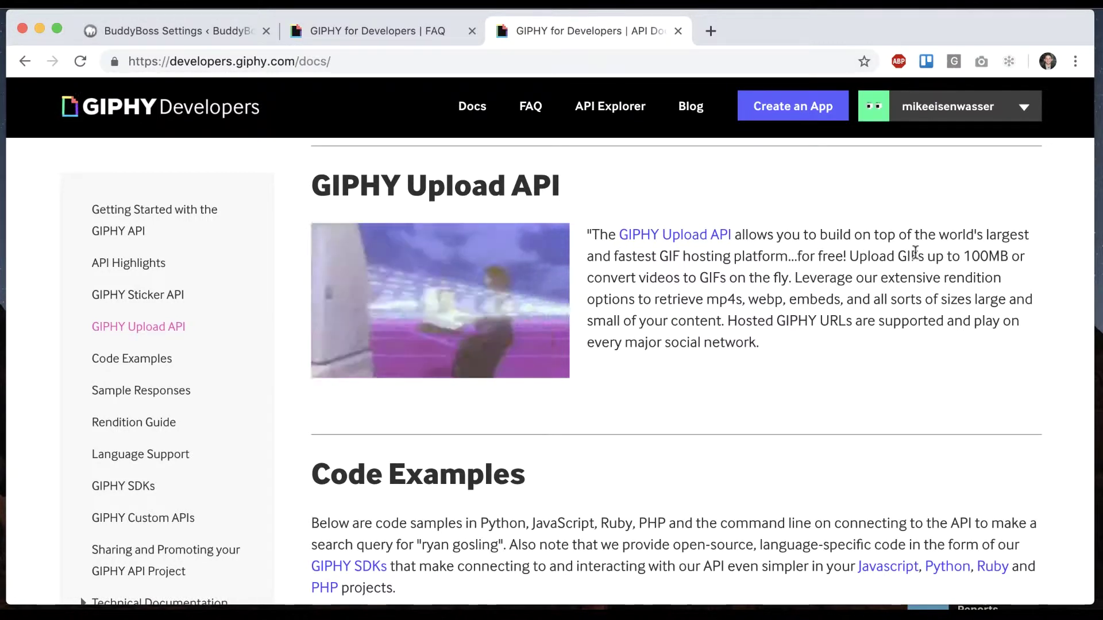
pyautogui.click(678, 30)
pyautogui.click(894, 222)
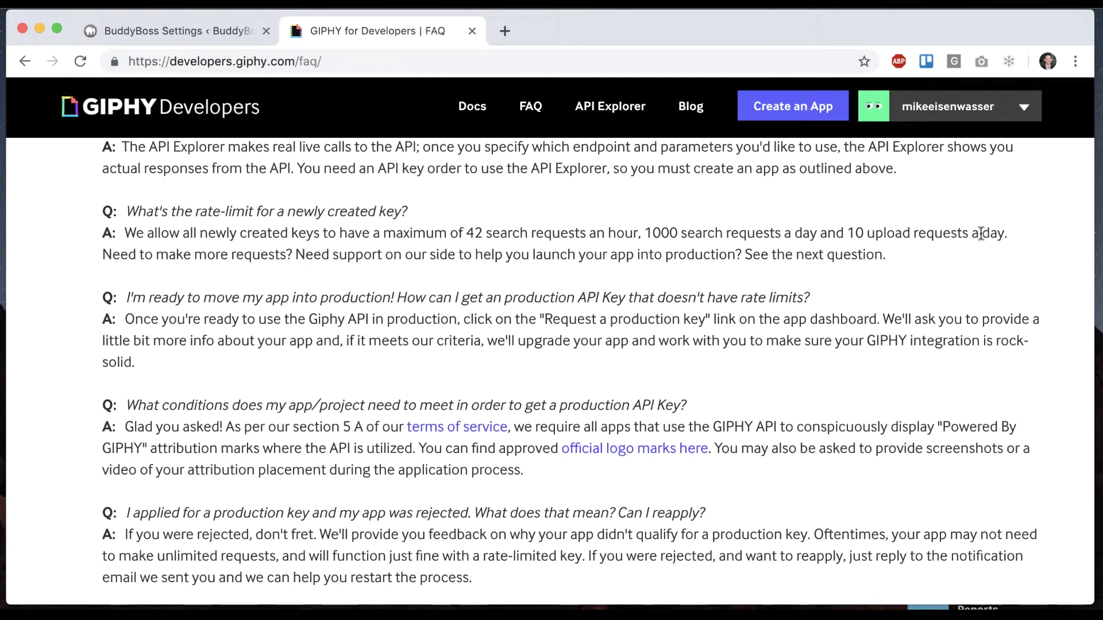
pyautogui.moveTo(935, 232)
pyautogui.mouseDown()
pyautogui.moveTo(847, 233)
pyautogui.moveTo(940, 225)
pyautogui.mouseUp()
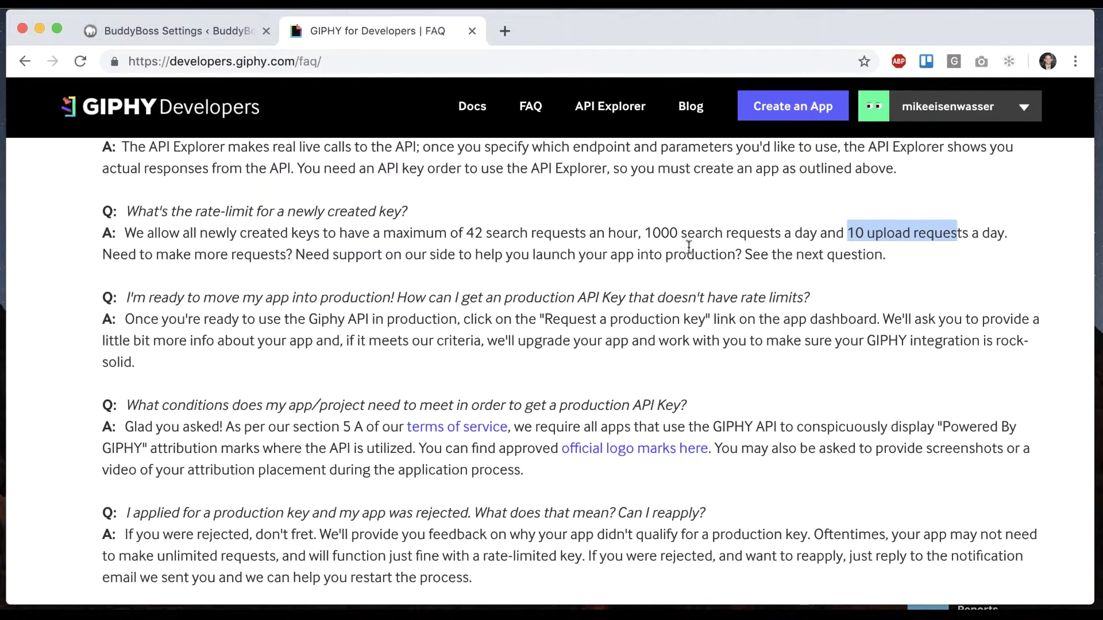
pyautogui.moveTo(462, 233); pyautogui.dragTo(726, 227)
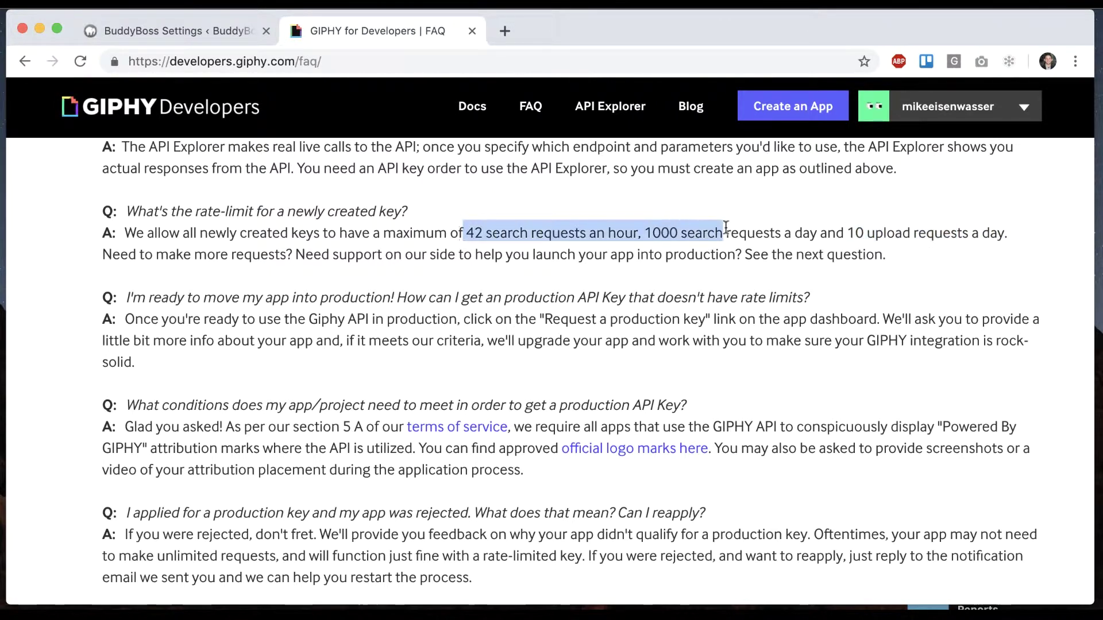
pyautogui.click(626, 210)
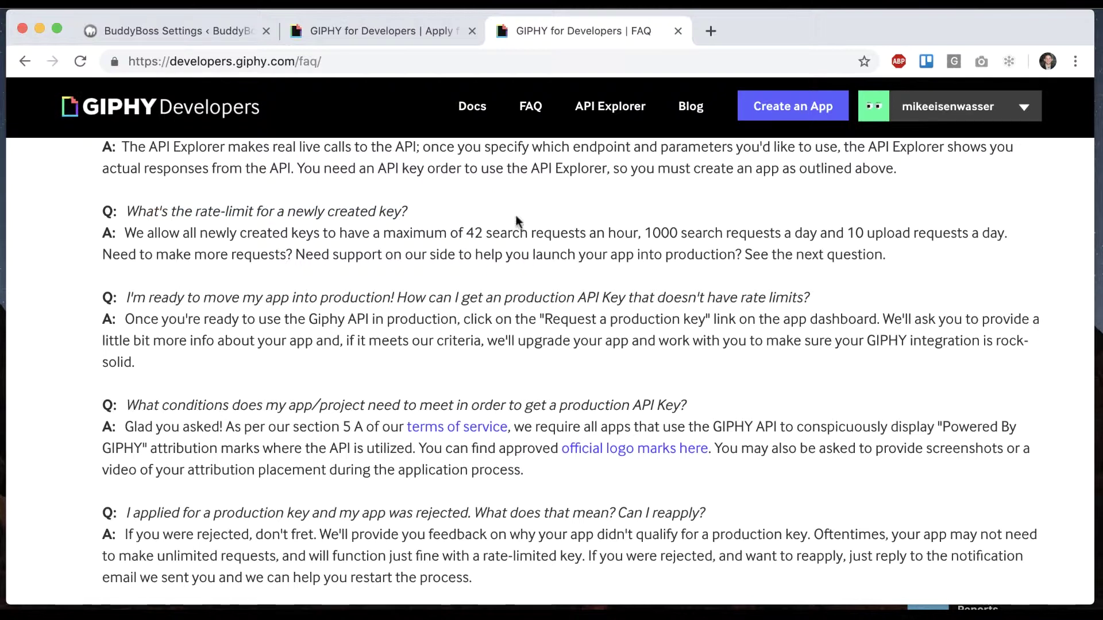
# Return to the production key application form and scroll through it.
pyautogui.click(417, 32)
pyautogui.scroll(-2, 402, 287)
pyautogui.scroll(-1, 224, 362)
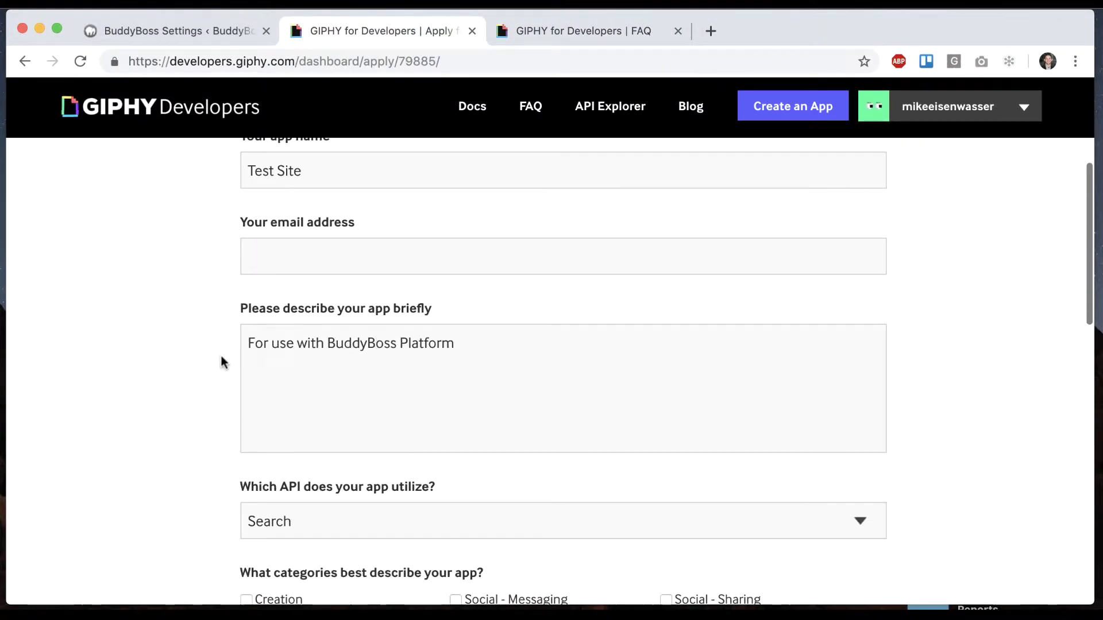
pyautogui.scroll(-3, 213, 365)
pyautogui.scroll(-3, 207, 373)
pyautogui.scroll(-3, 581, 350)
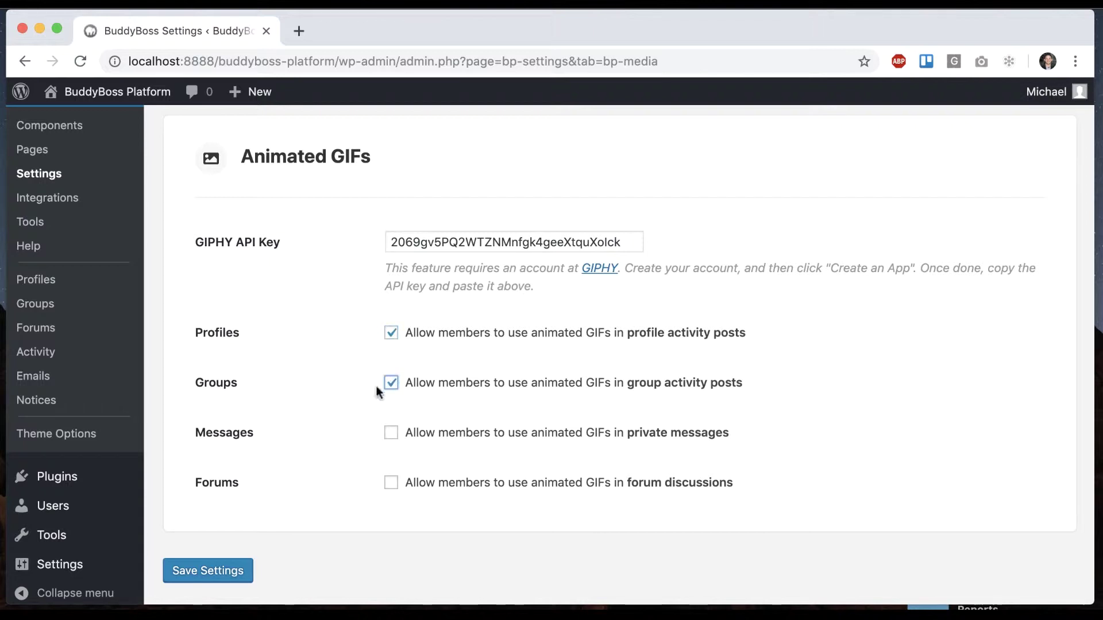
# Save the Media settings with the API key and Profiles and Groups GIF options enabled.
pyautogui.click(232, 568)
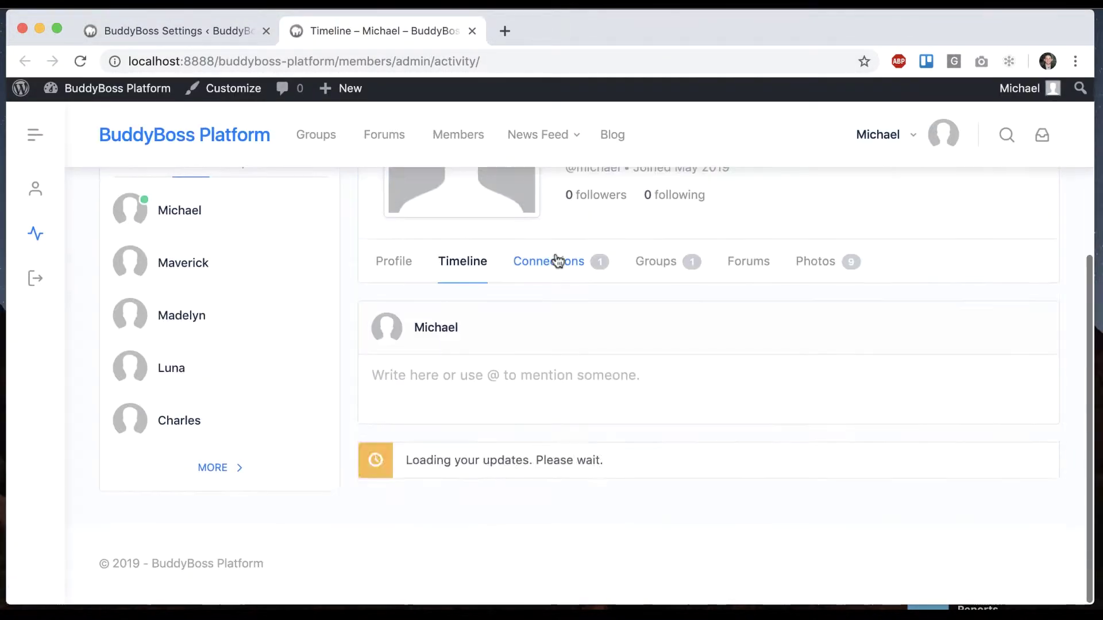
# Post a timeline update with the SORRY! husky GIF found by searching 'dog'.
pyautogui.click(470, 382)
pyautogui.click(411, 356)
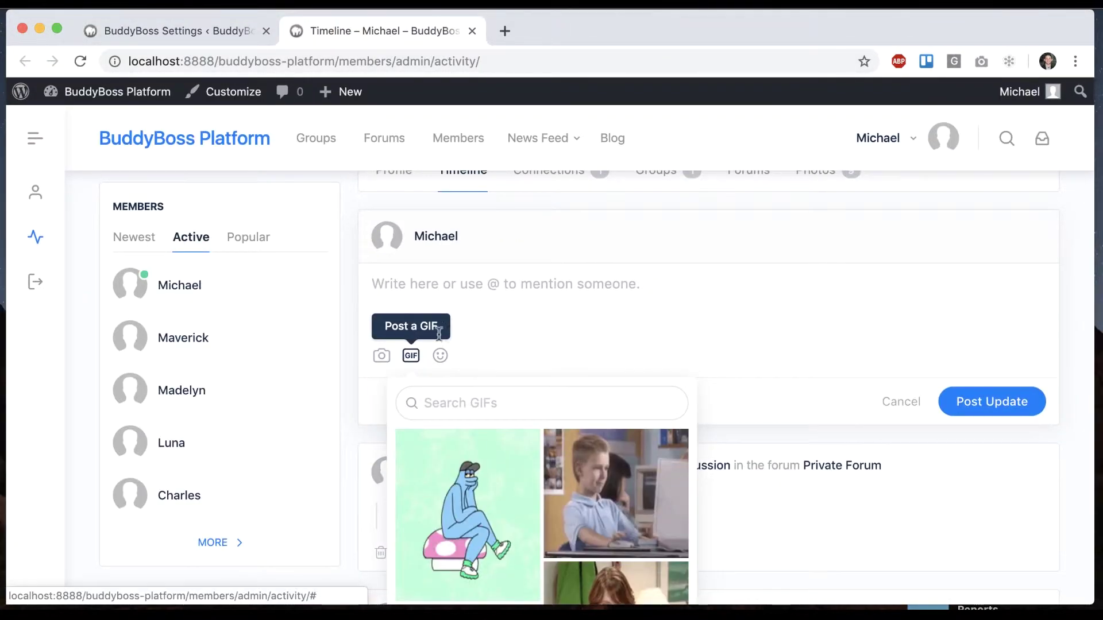
pyautogui.click(482, 392)
pyautogui.write('dog')
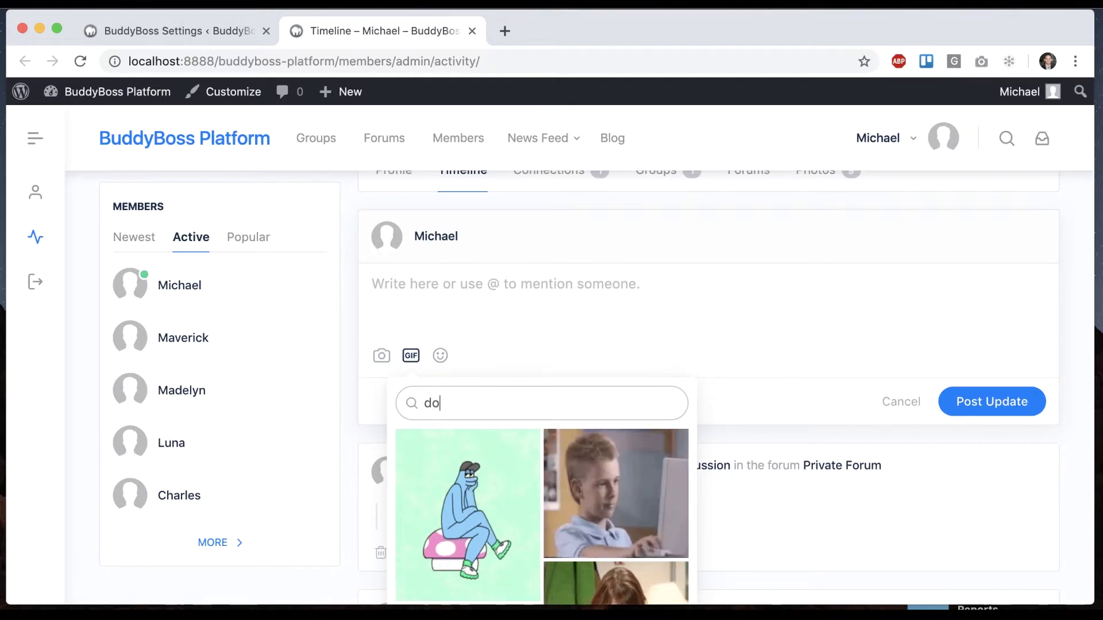
pyautogui.scroll(-3, 702, 260)
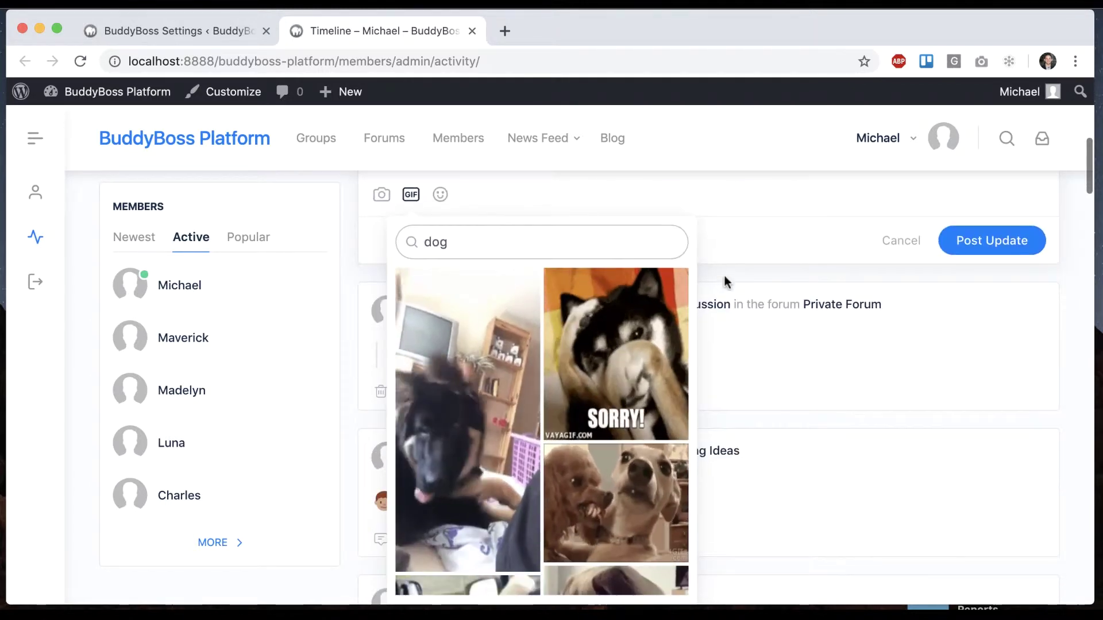
pyautogui.click(612, 372)
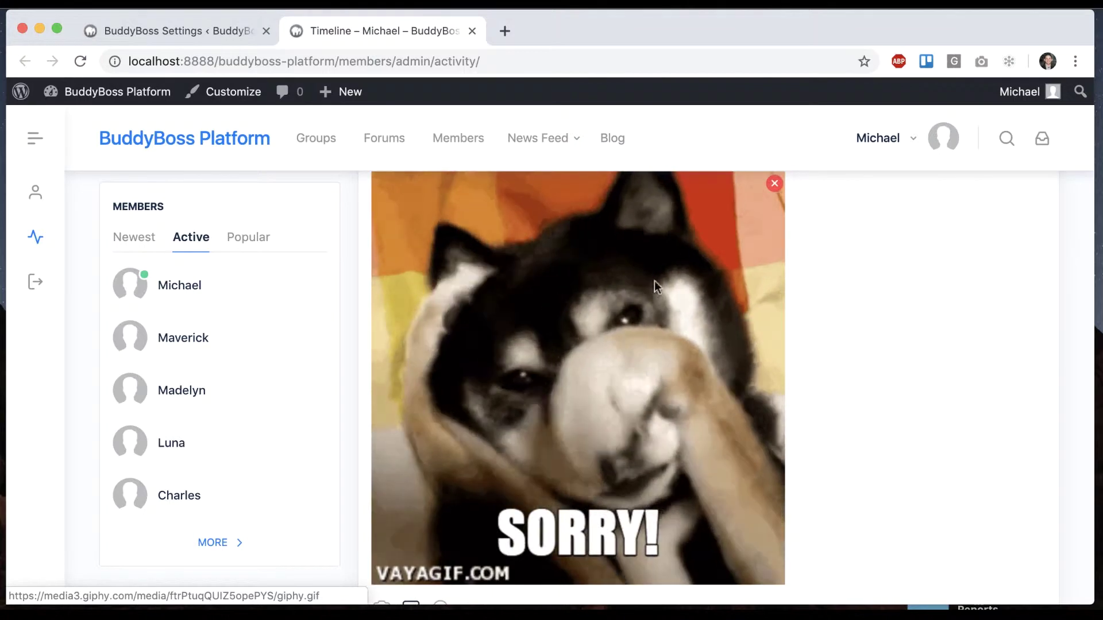
pyautogui.scroll(-3, 856, 356)
pyautogui.click(992, 447)
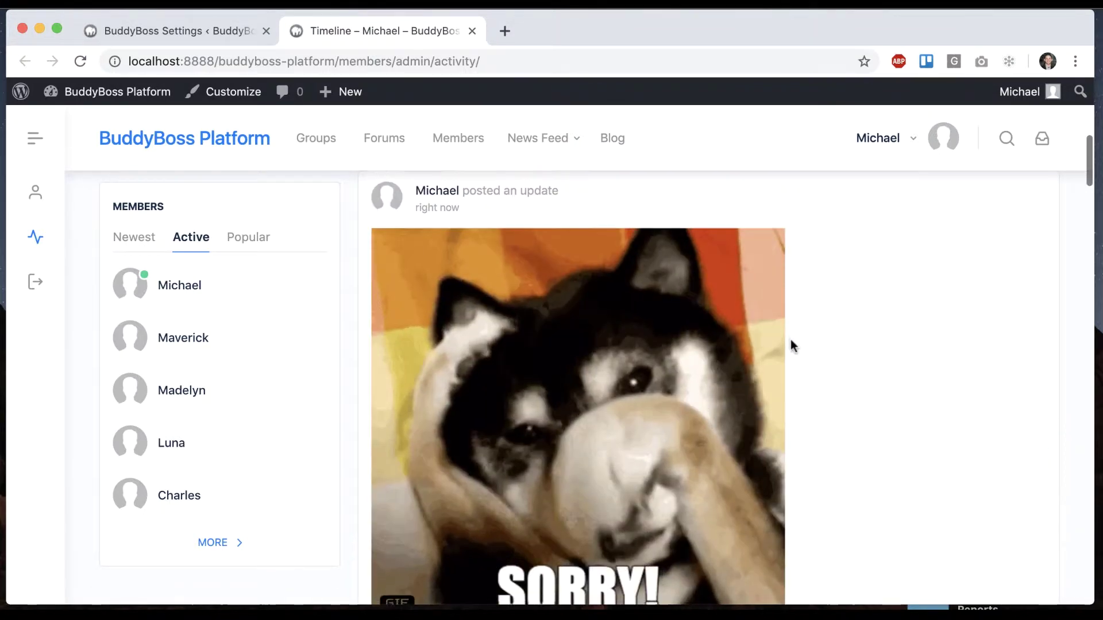
pyautogui.scroll(-3, 836, 346)
pyautogui.scroll(-2, 837, 346)
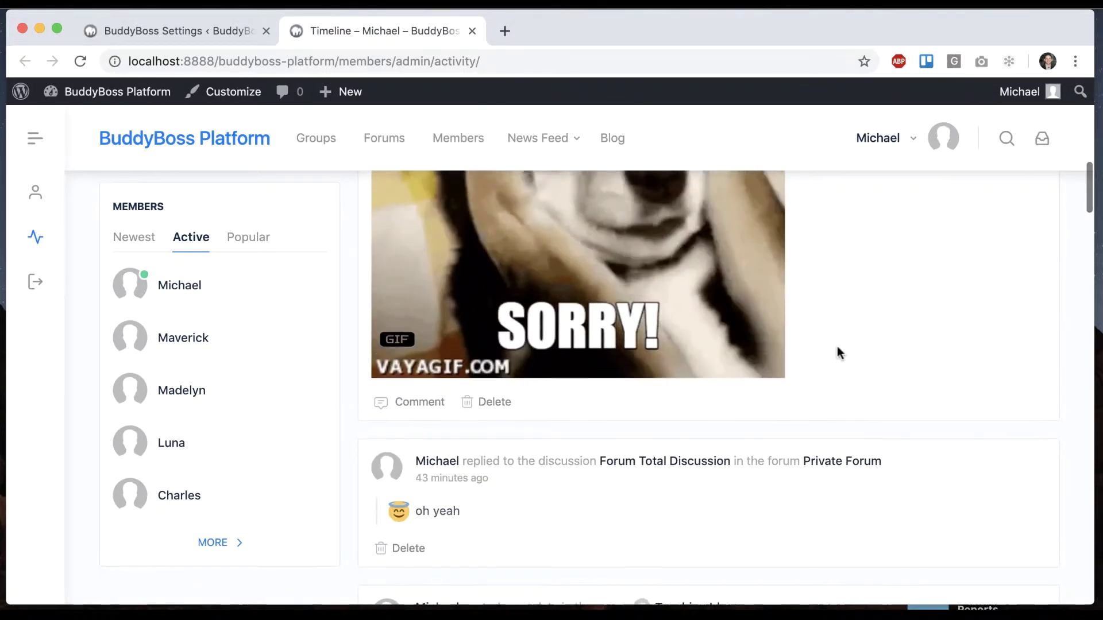
pyautogui.scroll(4, 836, 346)
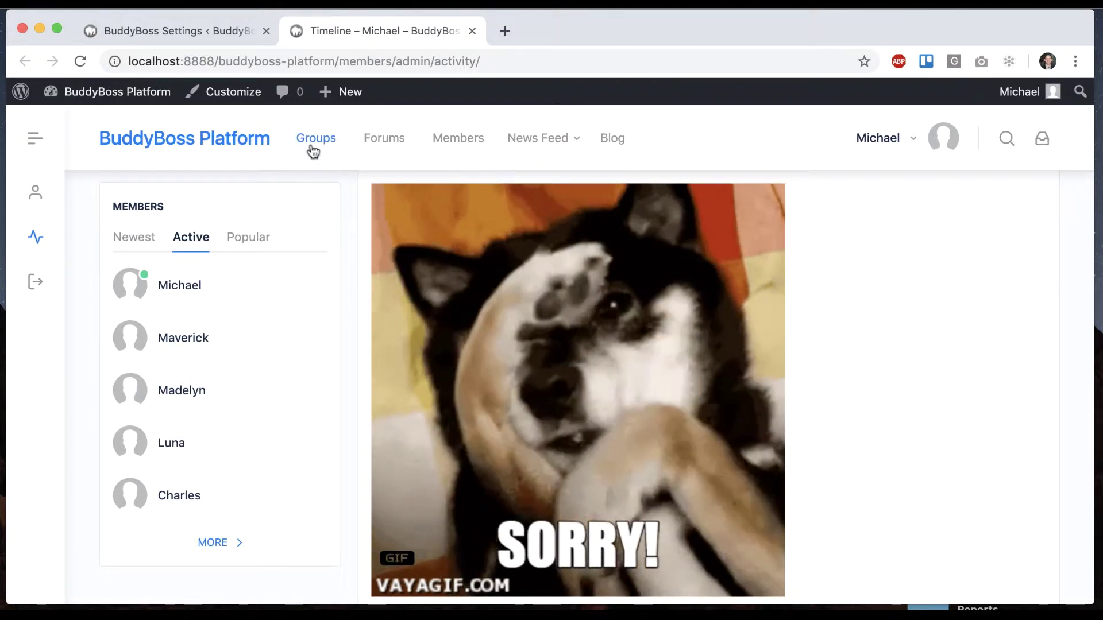
# Open Foodie's Group and post an update with the cartoon-figure-on-mushroom GIF.
pyautogui.click(314, 139)
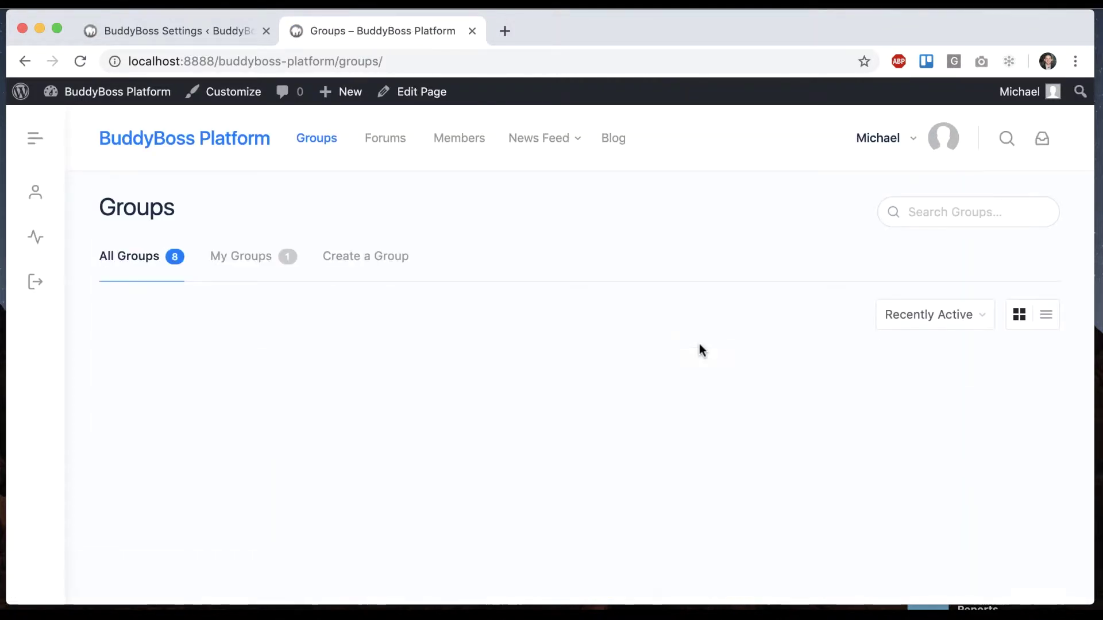
pyautogui.click(459, 401)
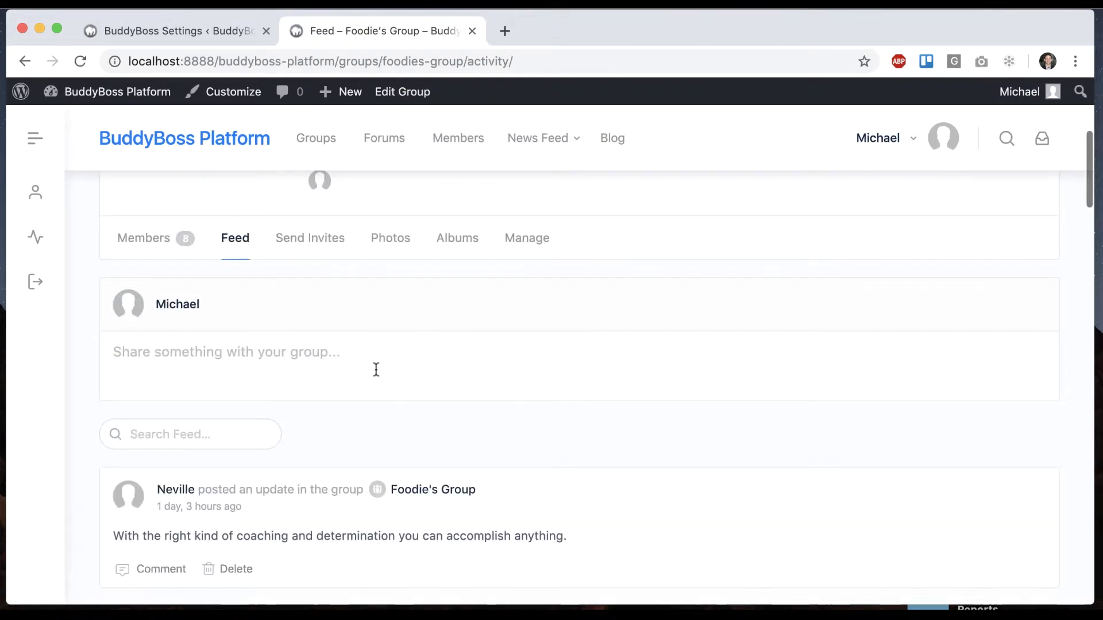
pyautogui.click(376, 370)
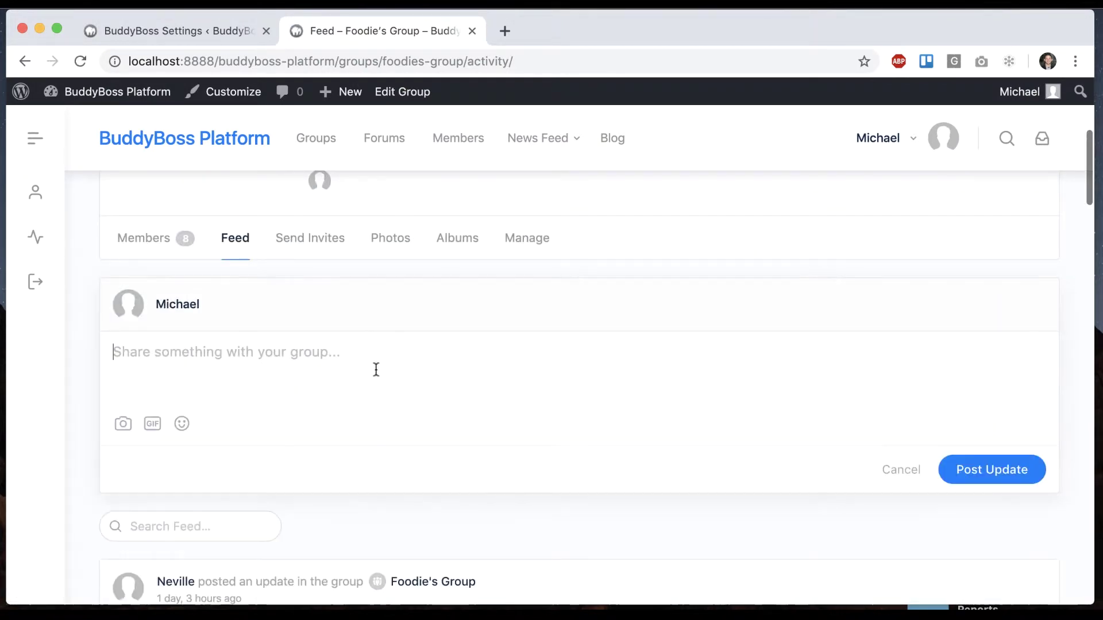
pyautogui.click(152, 423)
pyautogui.scroll(-3, 308, 377)
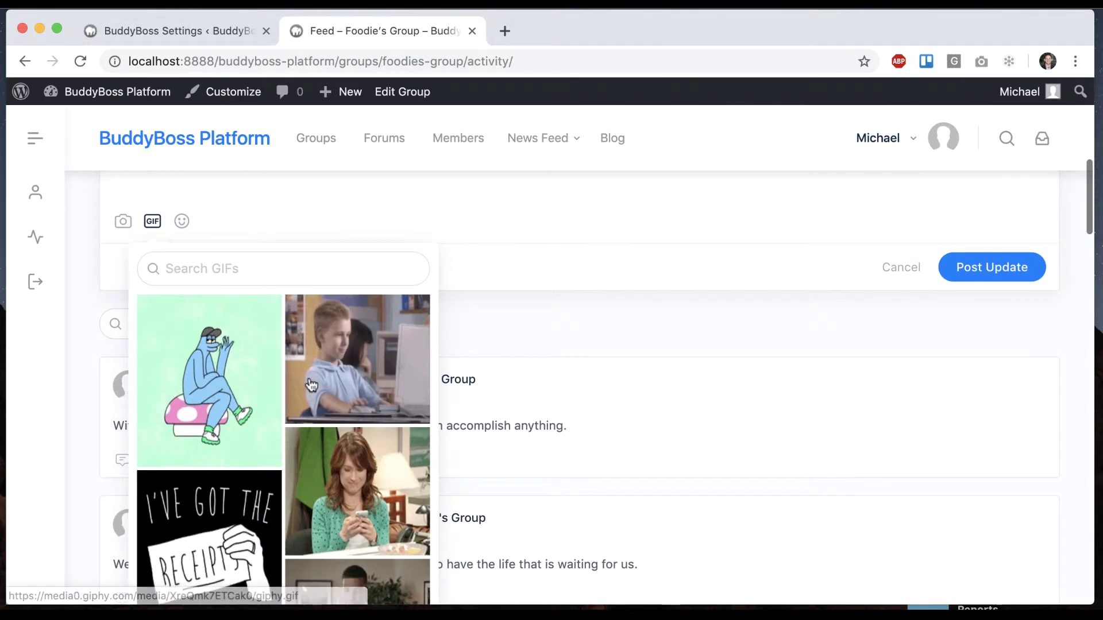
pyautogui.click(194, 376)
pyautogui.scroll(-3, 1079, 379)
pyautogui.click(986, 507)
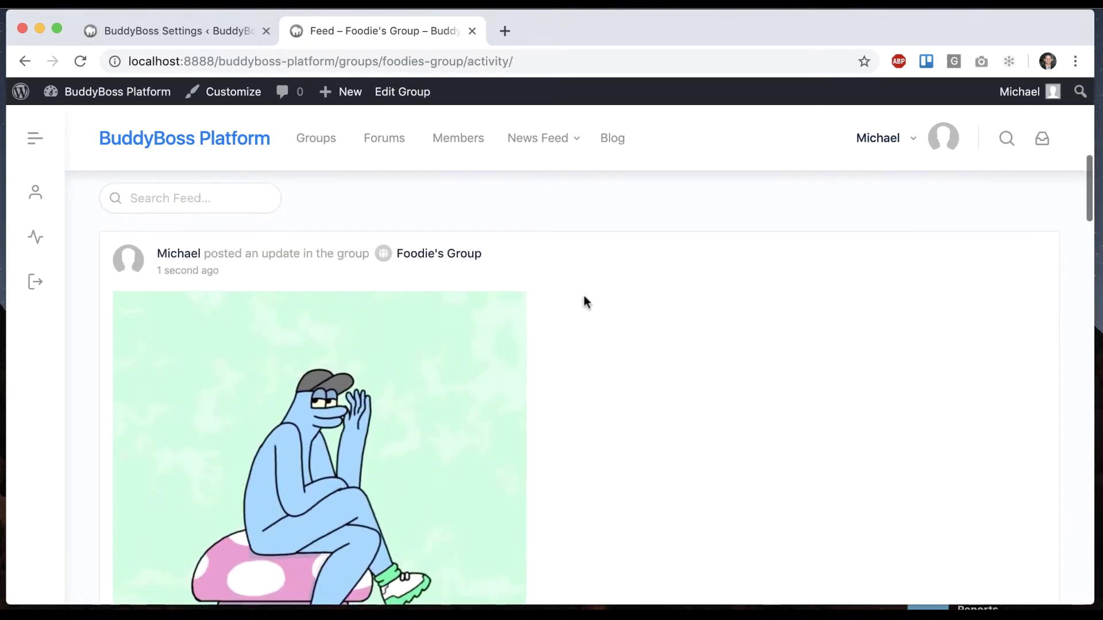
# Enable animated GIFs for Messages and save the Media settings.
pyautogui.press('super+w')
pyautogui.scroll(-5, 404, 465)
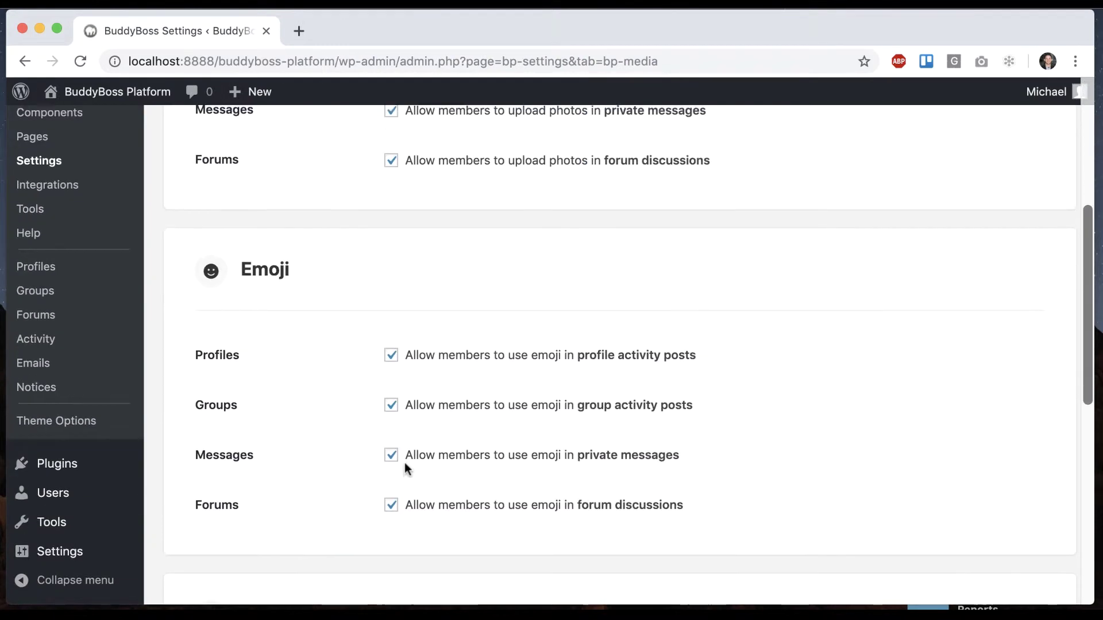
pyautogui.scroll(-5, 404, 462)
pyautogui.scroll(-2, 404, 463)
pyautogui.click(391, 377)
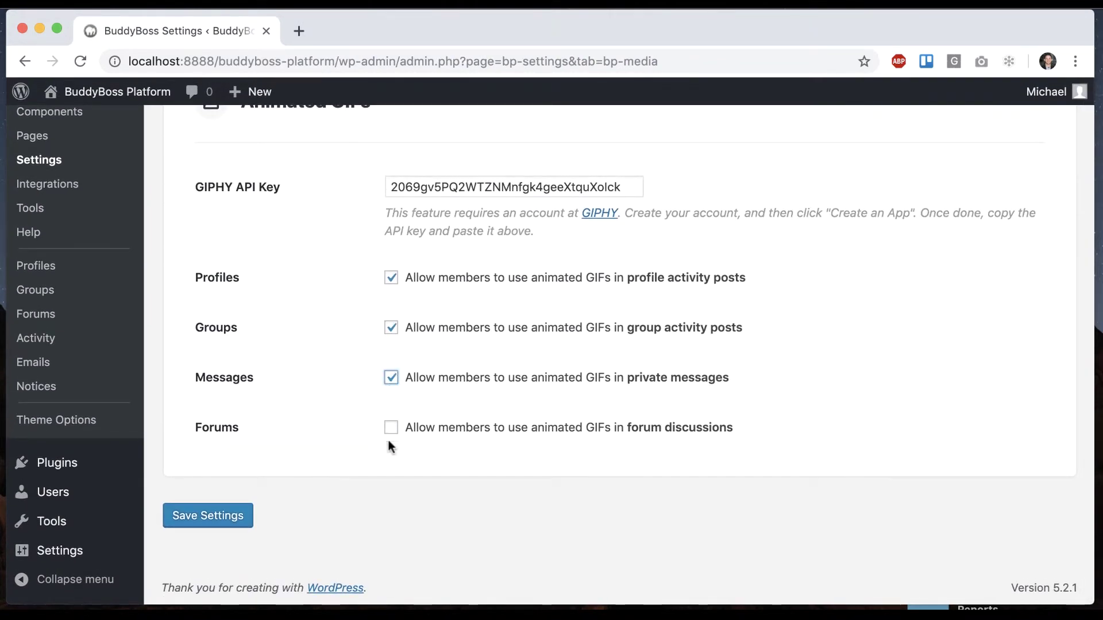
pyautogui.click(212, 523)
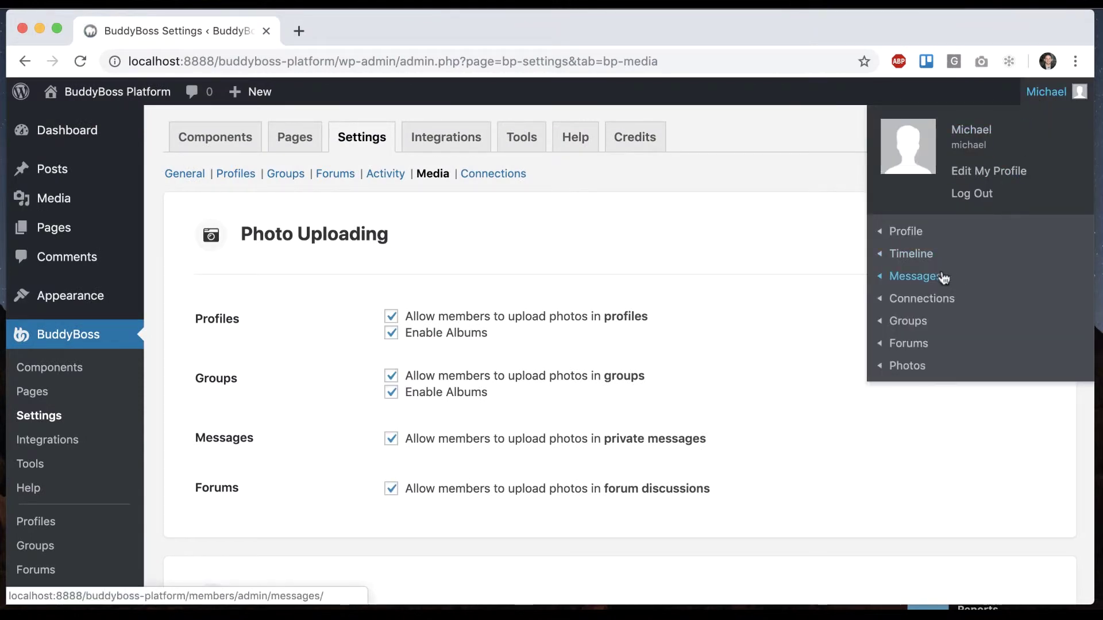
# Send a private message reply containing the 'I've got the receipts' GIF.
pyautogui.click(874, 277)
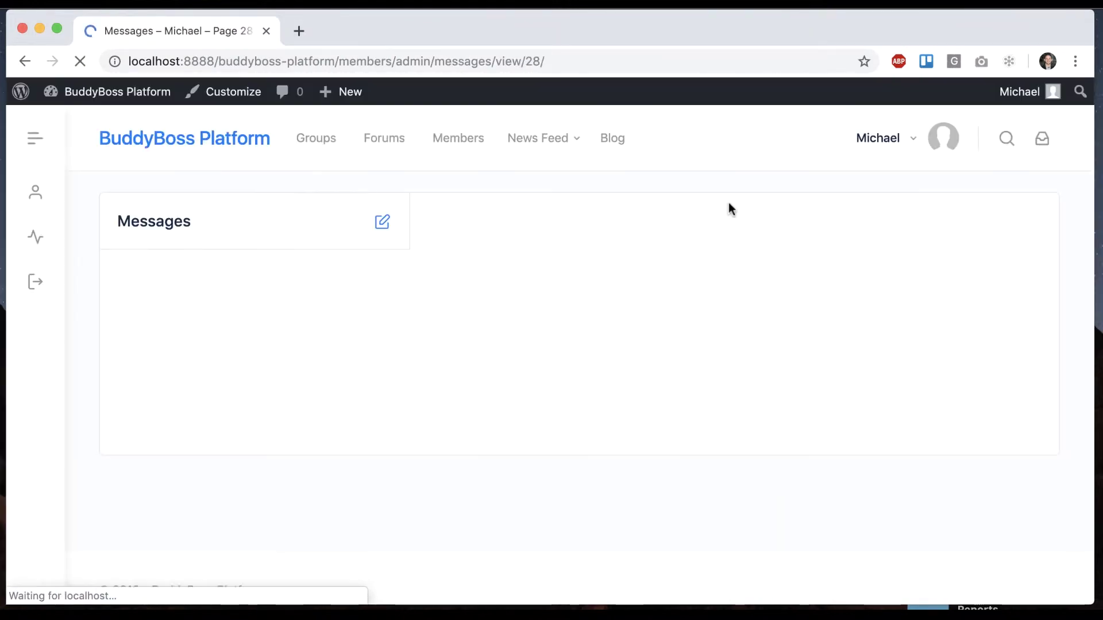
pyautogui.scroll(-3, 851, 184)
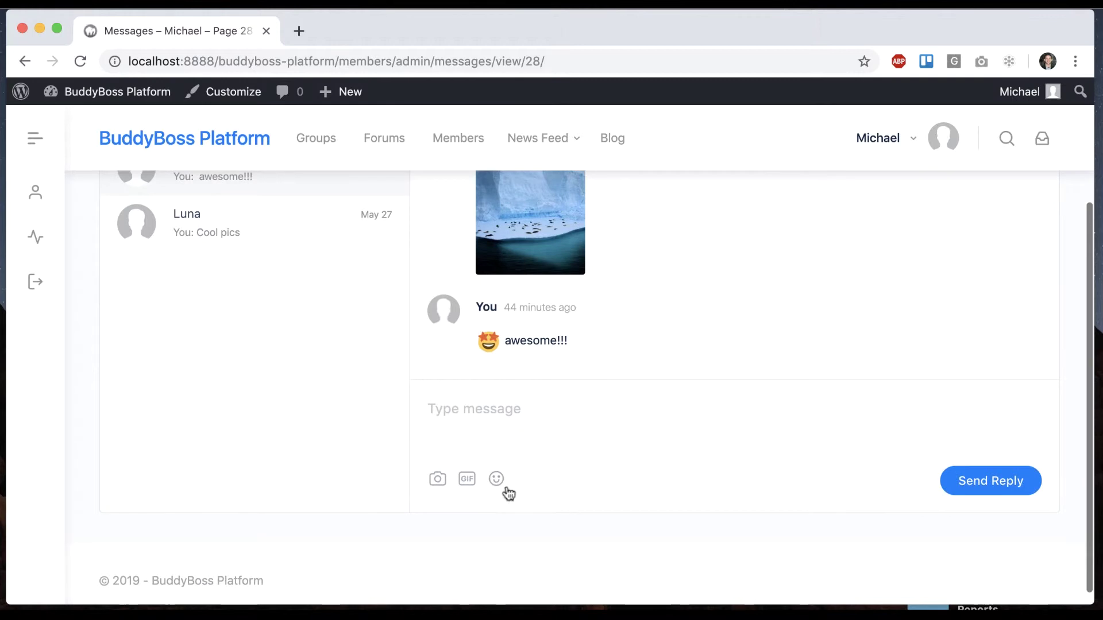
pyautogui.click(467, 479)
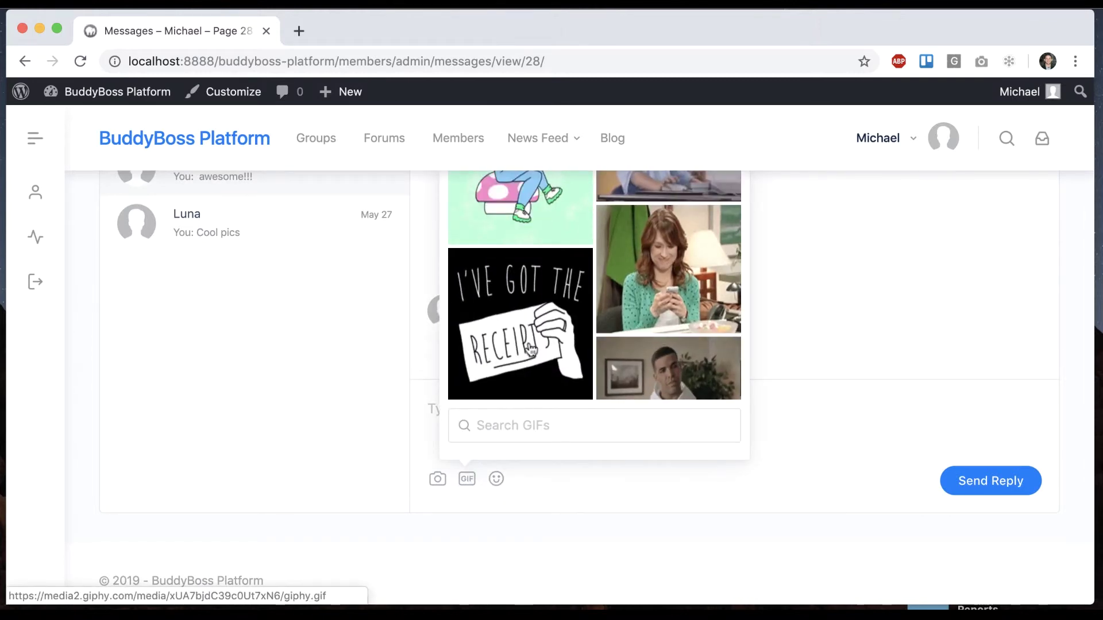
pyautogui.click(520, 368)
pyautogui.scroll(-5, 933, 475)
pyautogui.scroll(-2, 976, 494)
pyautogui.scroll(-2, 1032, 517)
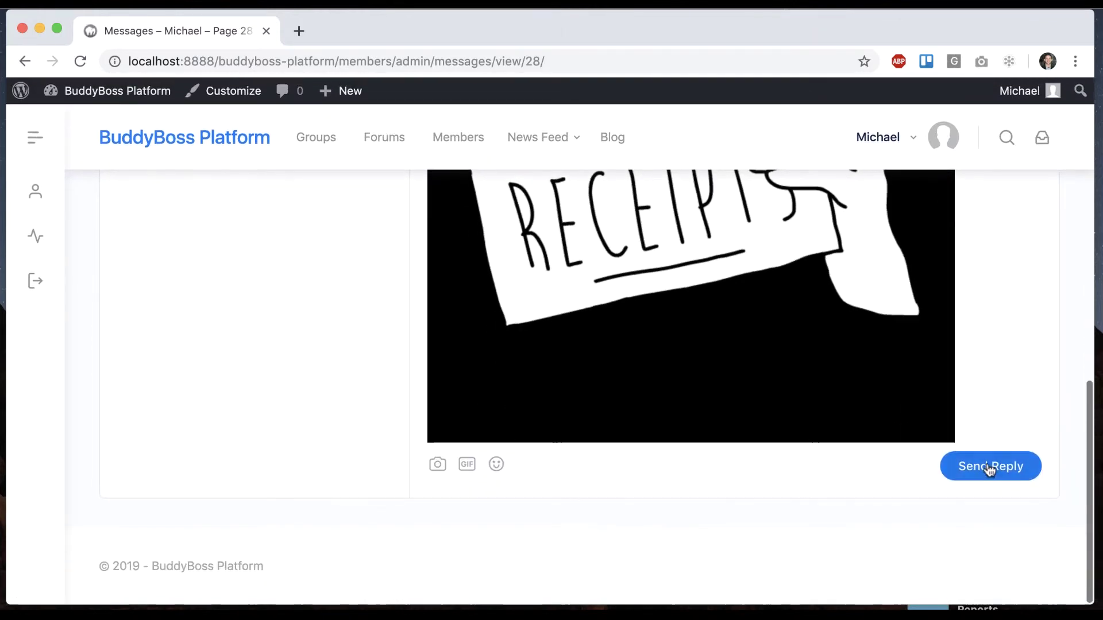
pyautogui.click(989, 467)
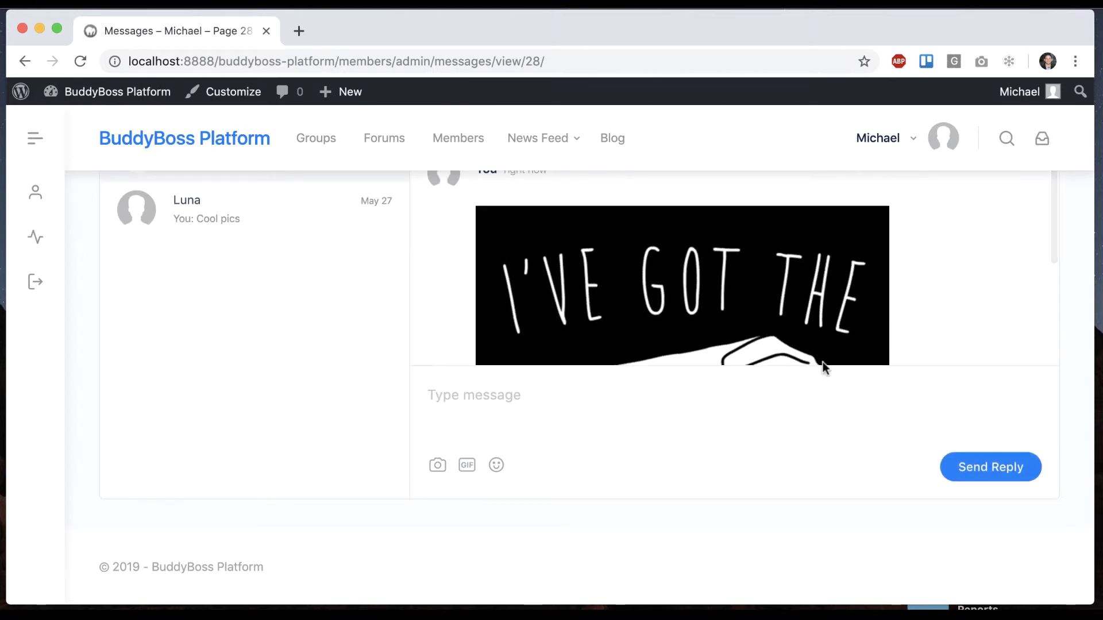
pyautogui.scroll(3, 402, 373)
pyautogui.scroll(-3, 480, 327)
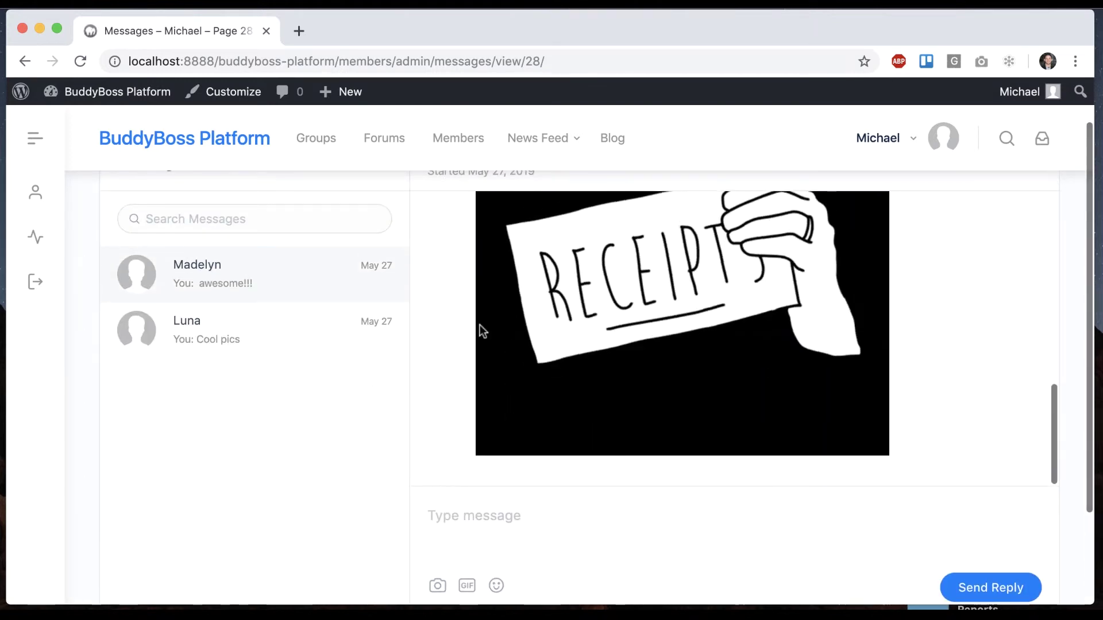
pyautogui.click(393, 143)
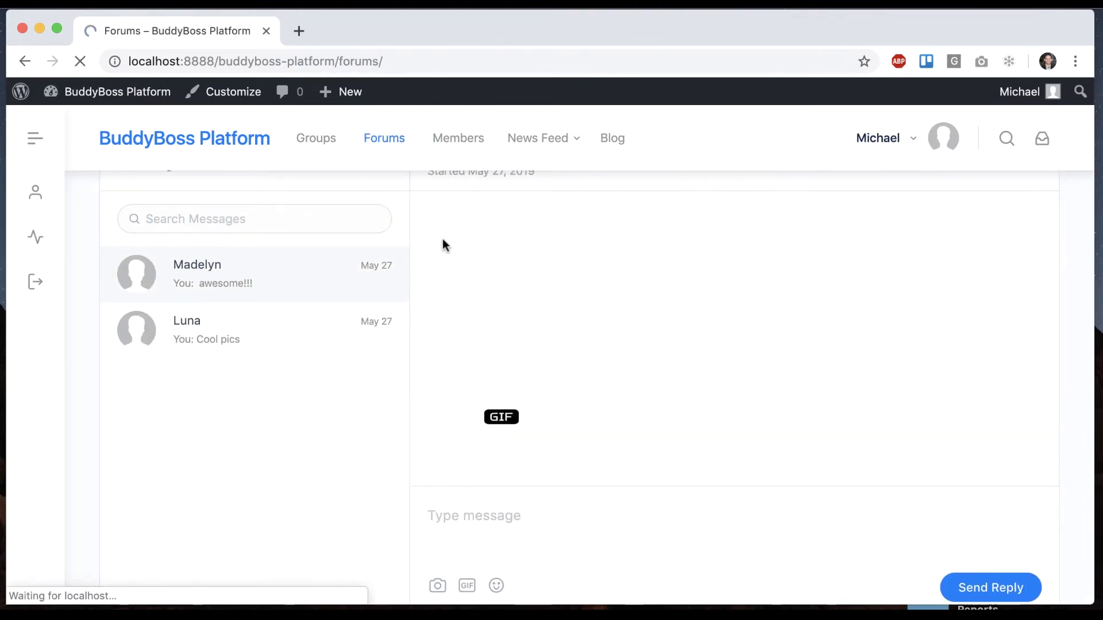
# Open Forum Example Discussion in the Private Forum and scroll down to its sixth post.
pyautogui.click(579, 269)
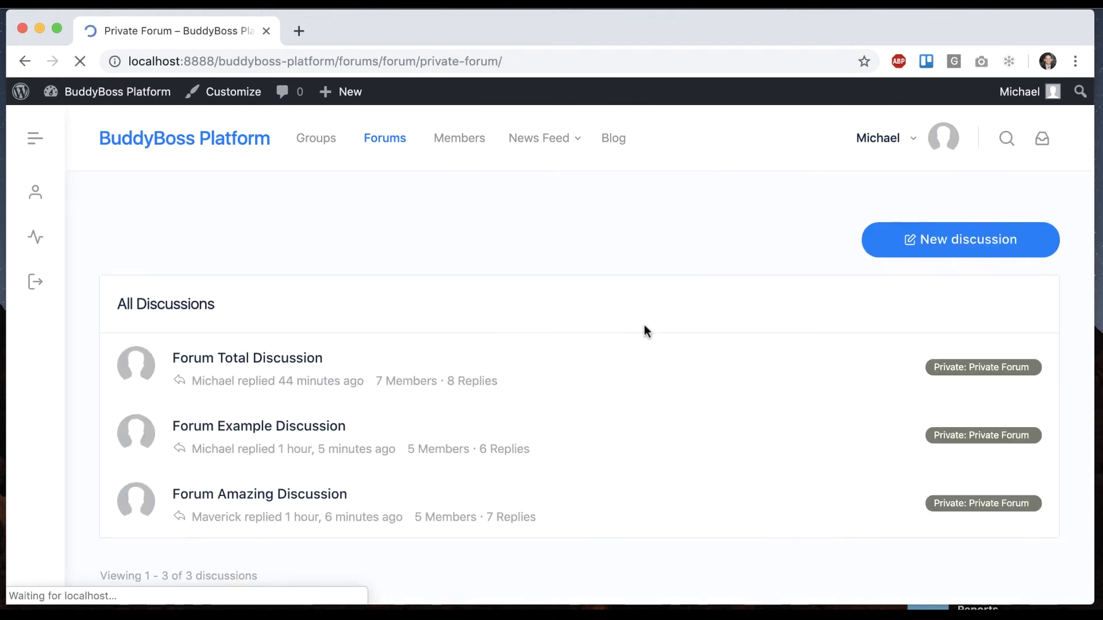
pyautogui.scroll(-2, 645, 330)
pyautogui.click(264, 356)
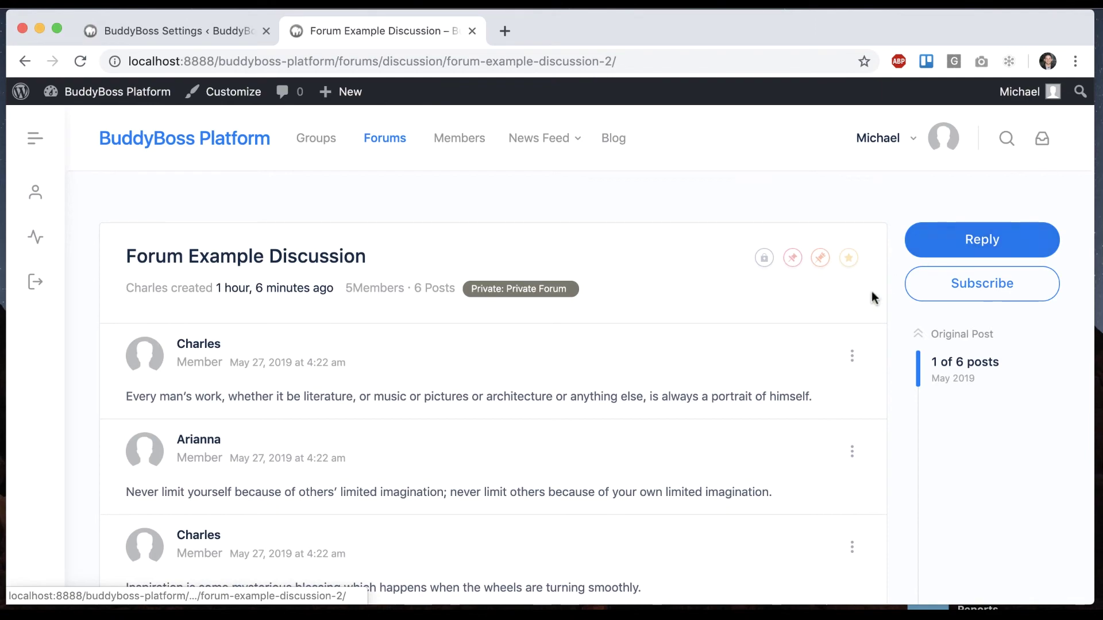
pyautogui.scroll(-1, 713, 456)
pyautogui.scroll(-15, 714, 455)
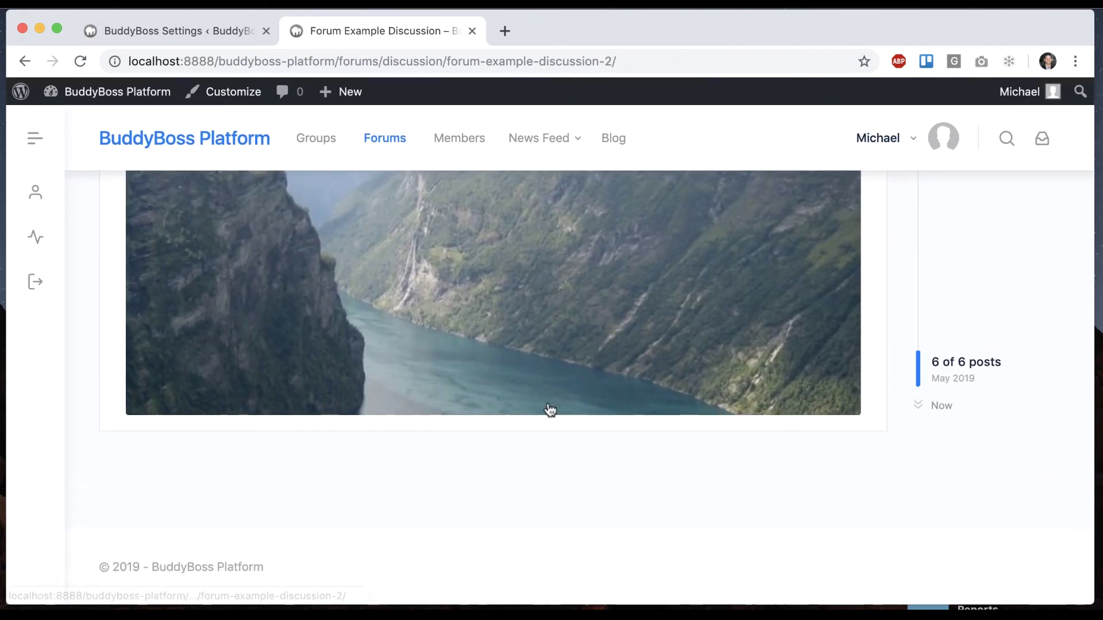